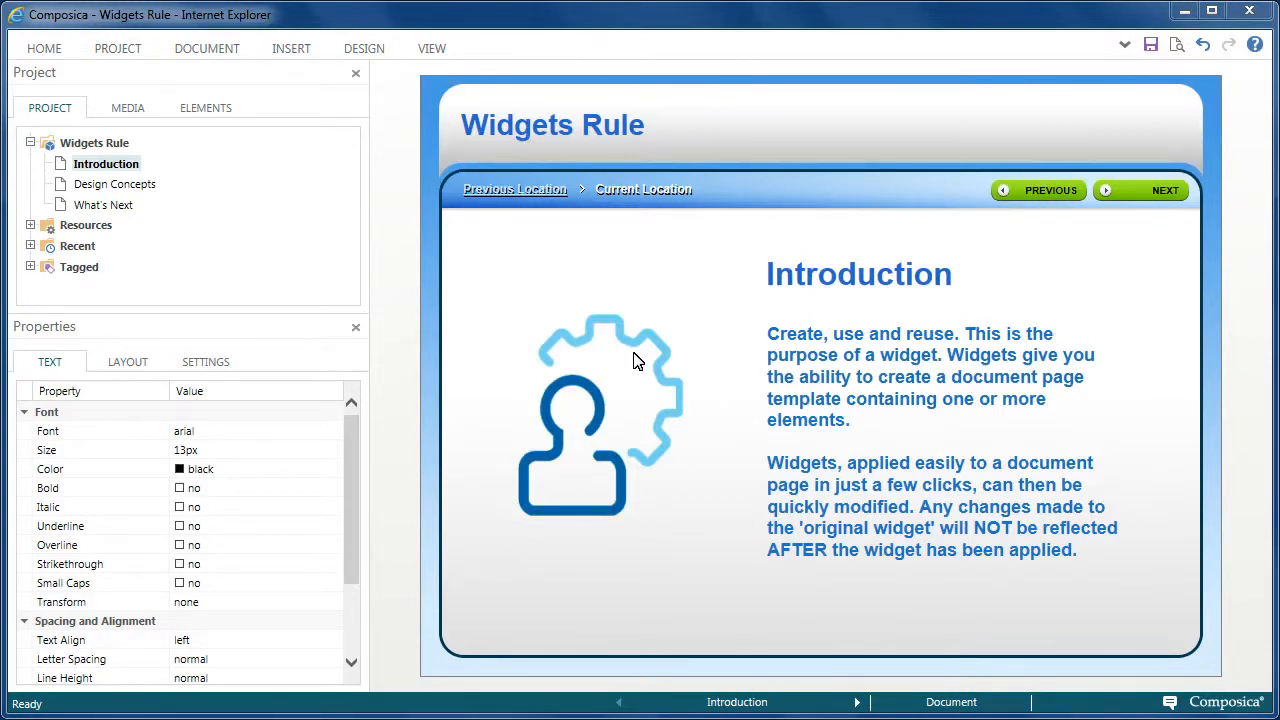
- Create a new Widget document titled "Multiple Choice" in the project's Widgets resources
click(30, 225)
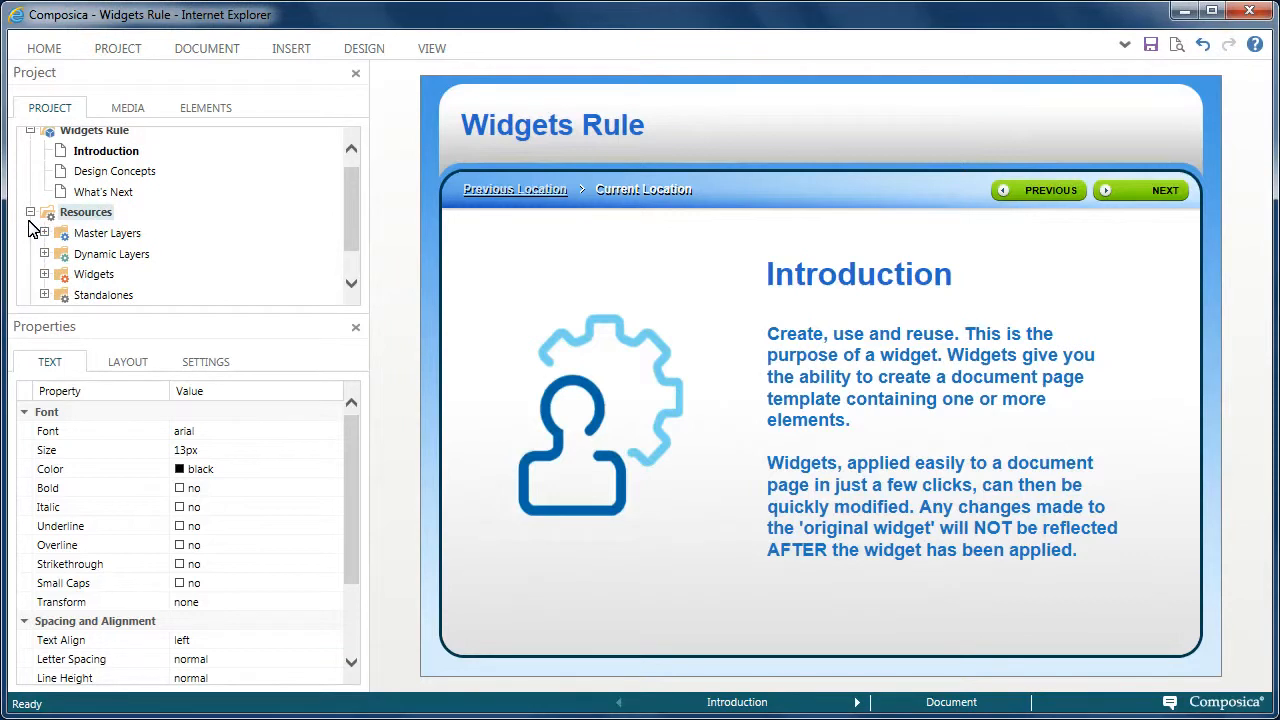
click(44, 274)
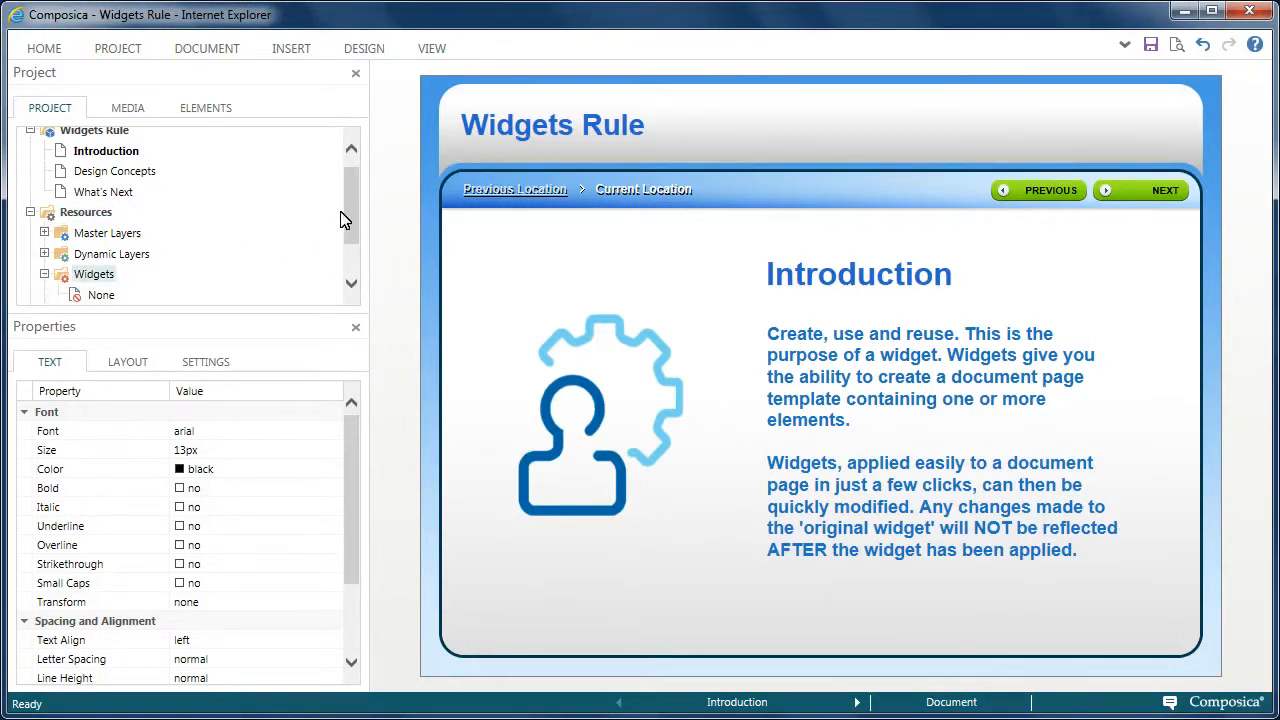
scroll(348, 233, down, 1)
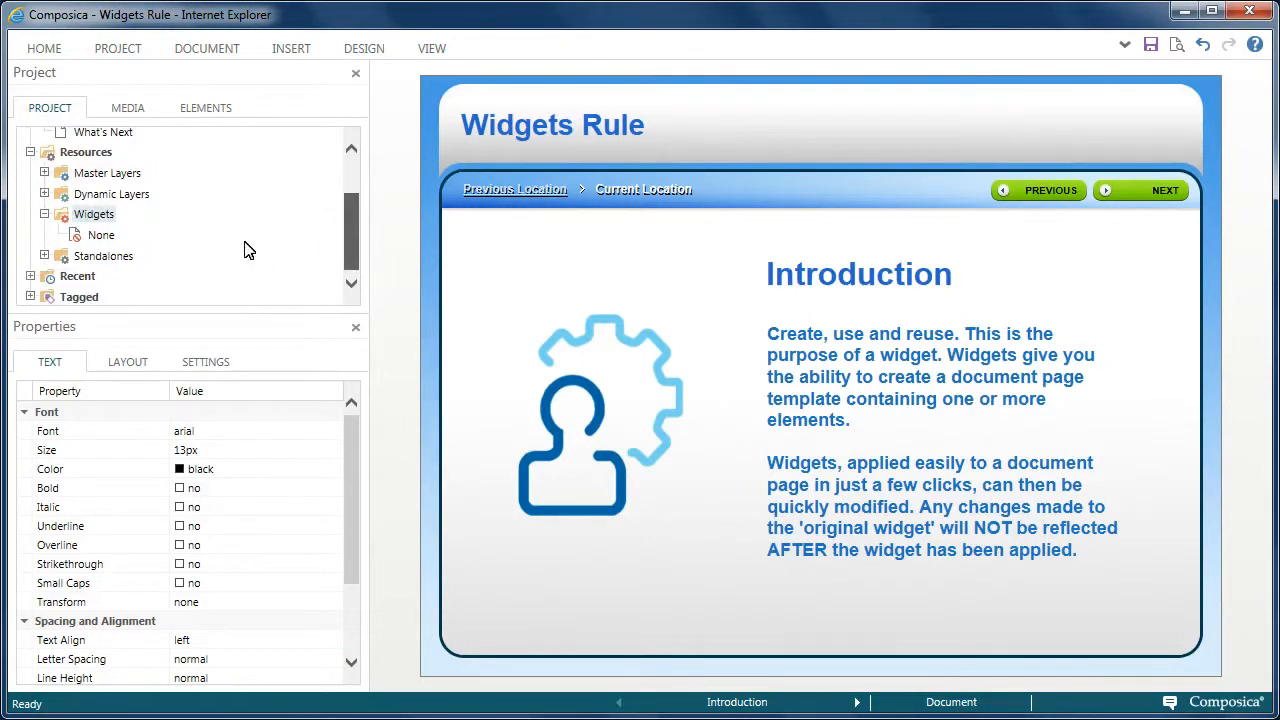
right_click(107, 222)
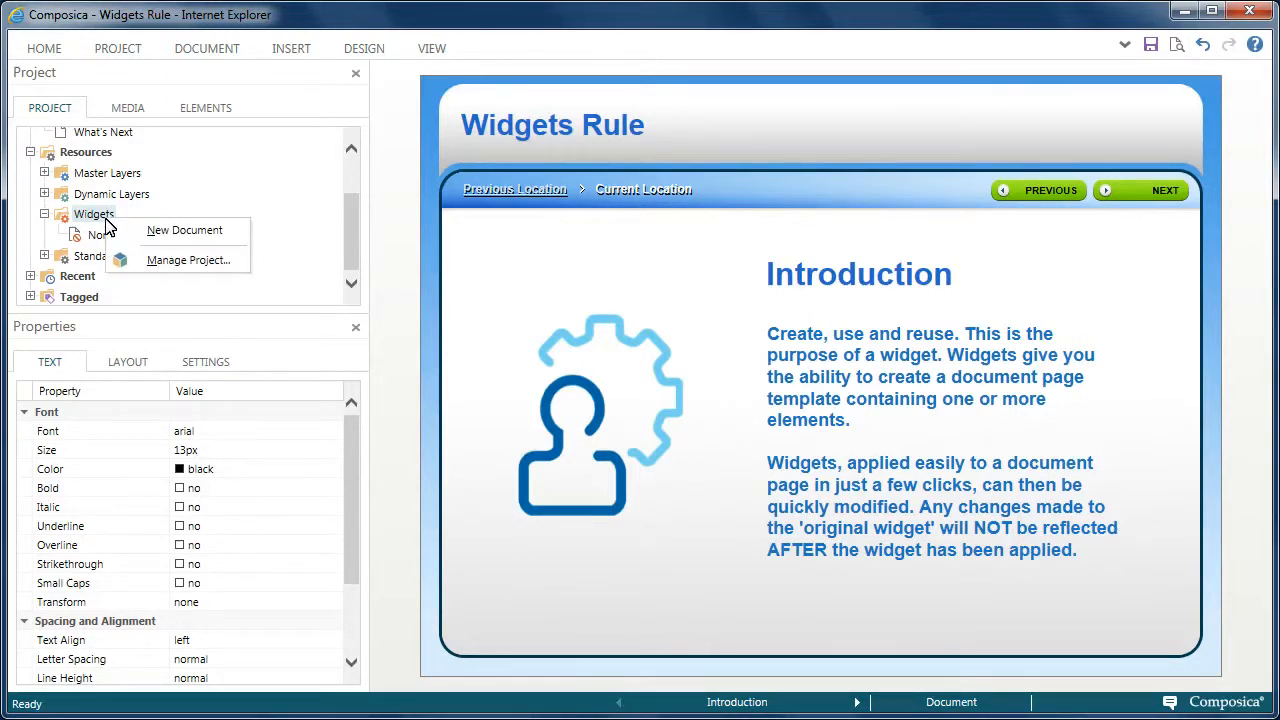
click(162, 235)
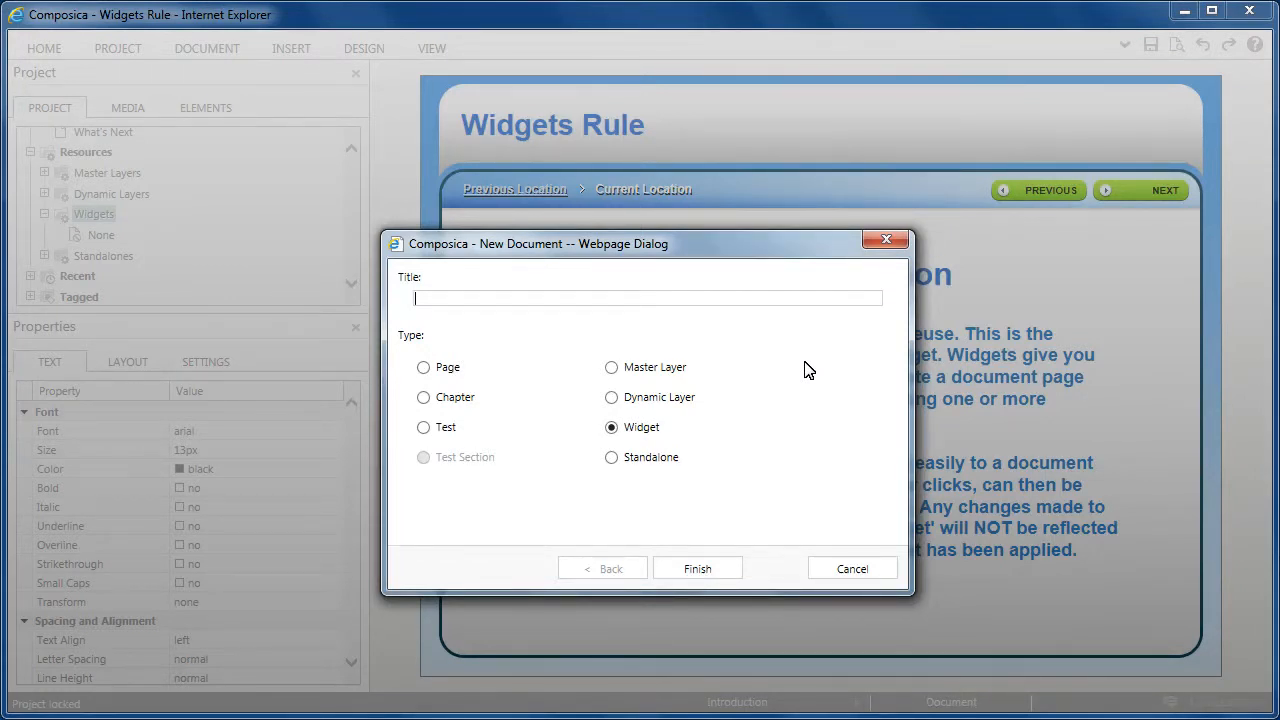
text(Multiple Choice)
click(718, 570)
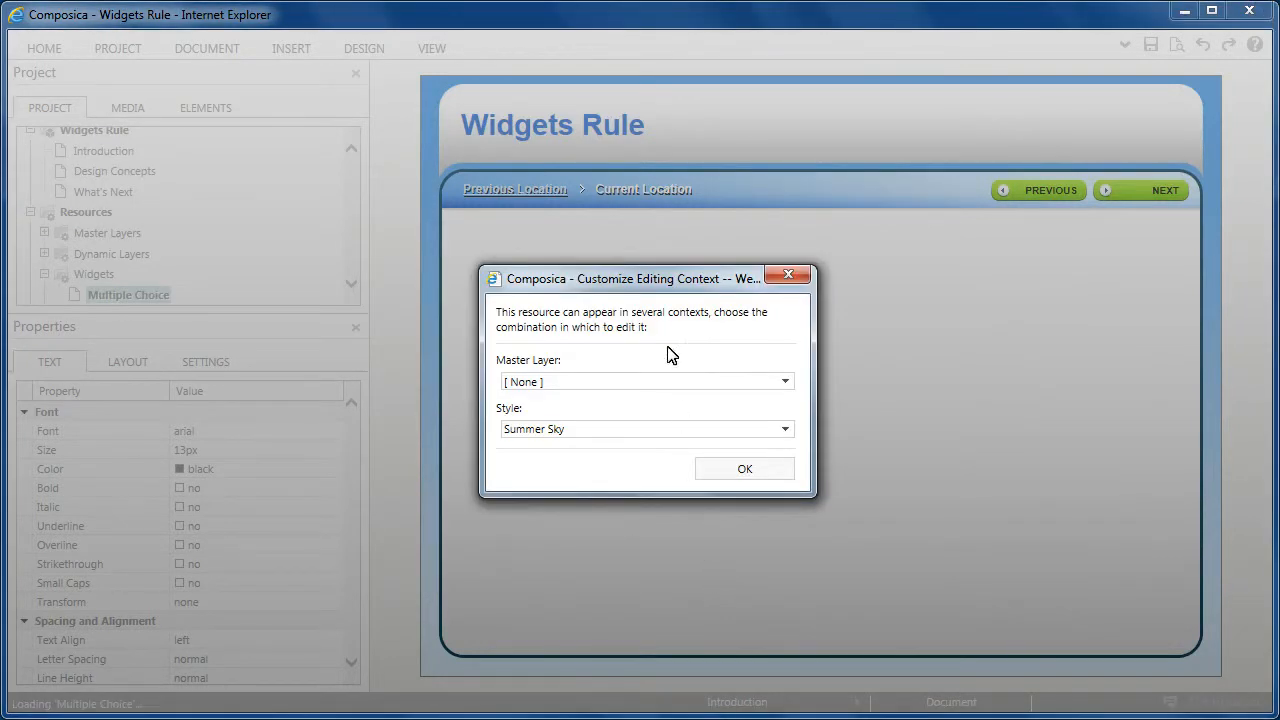
- Set the widget's editing context to the master layer "Full - Top (Summer Sky)"
drag(659, 288, 582, 116)
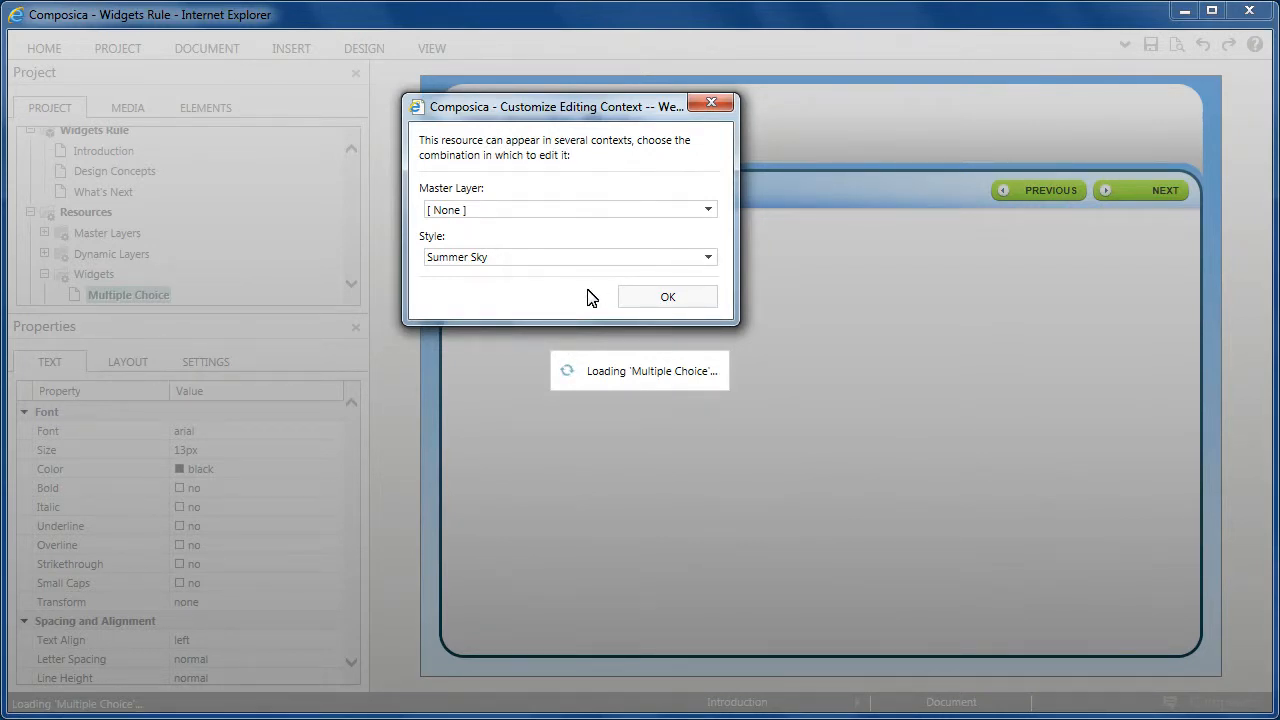
click(712, 211)
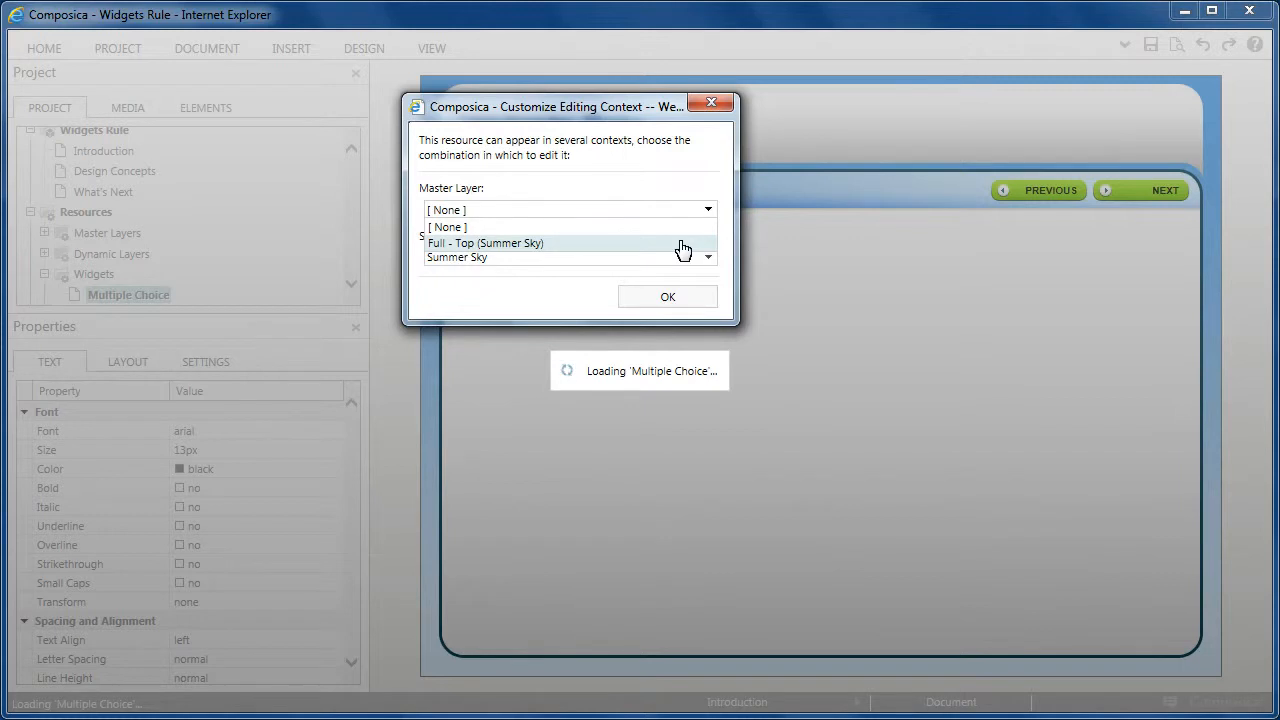
click(683, 245)
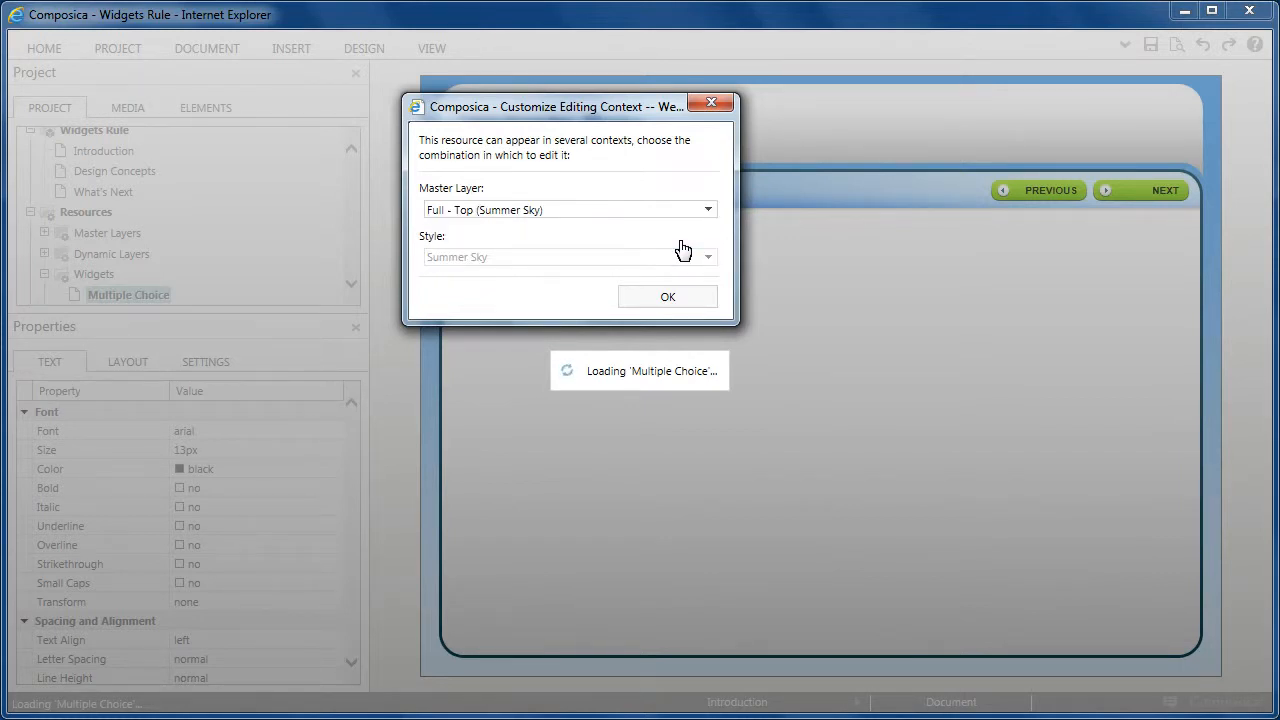
click(685, 298)
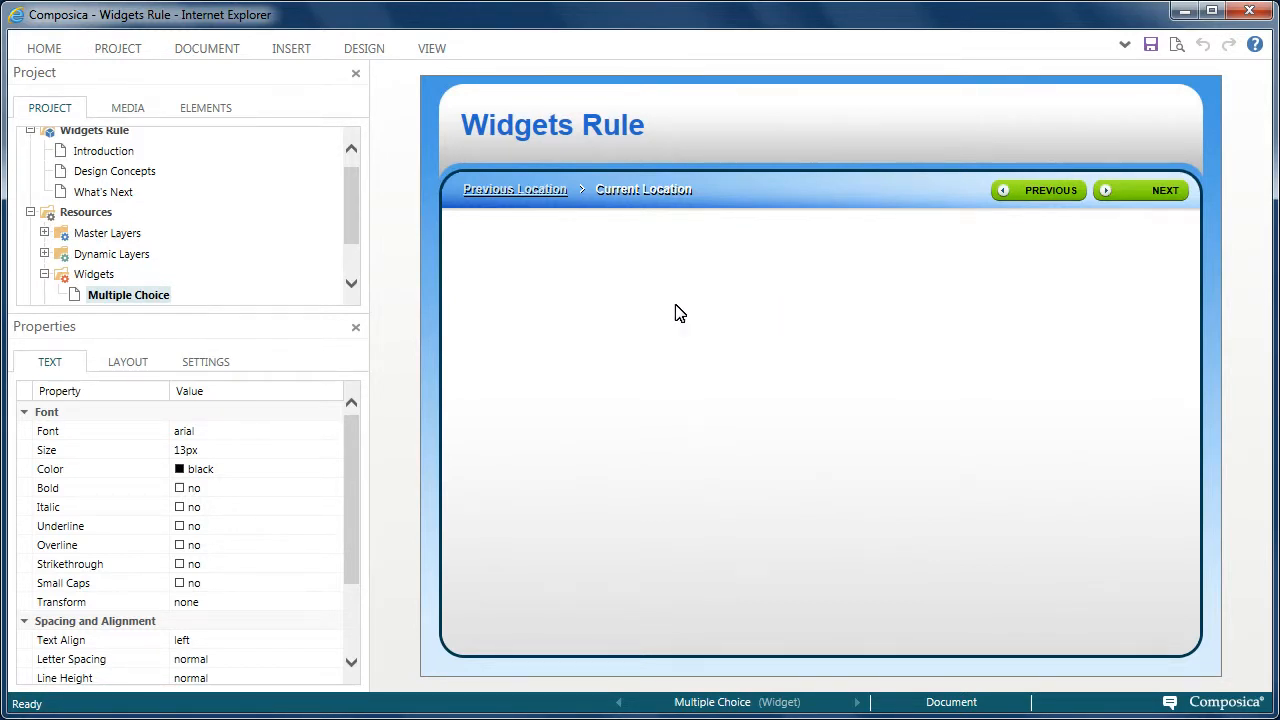
- Insert a multiple choice element and move it down into the blank content area below the navigation bar
click(291, 48)
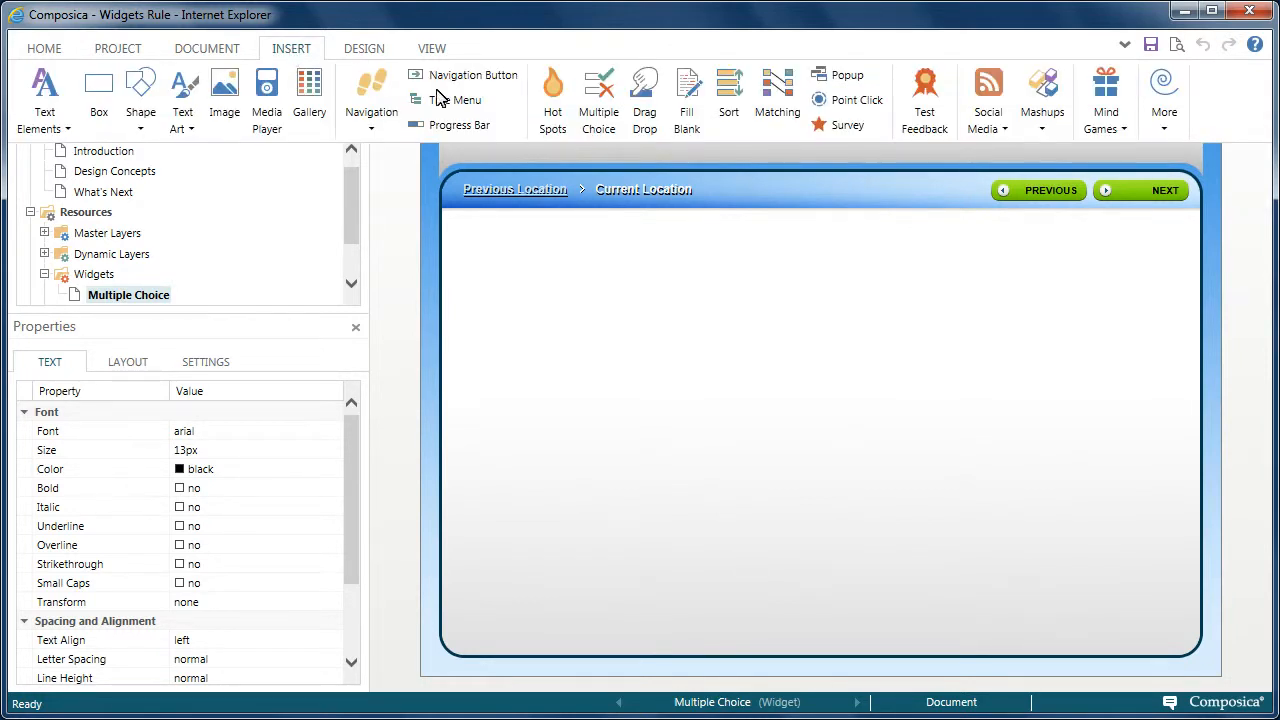
click(598, 118)
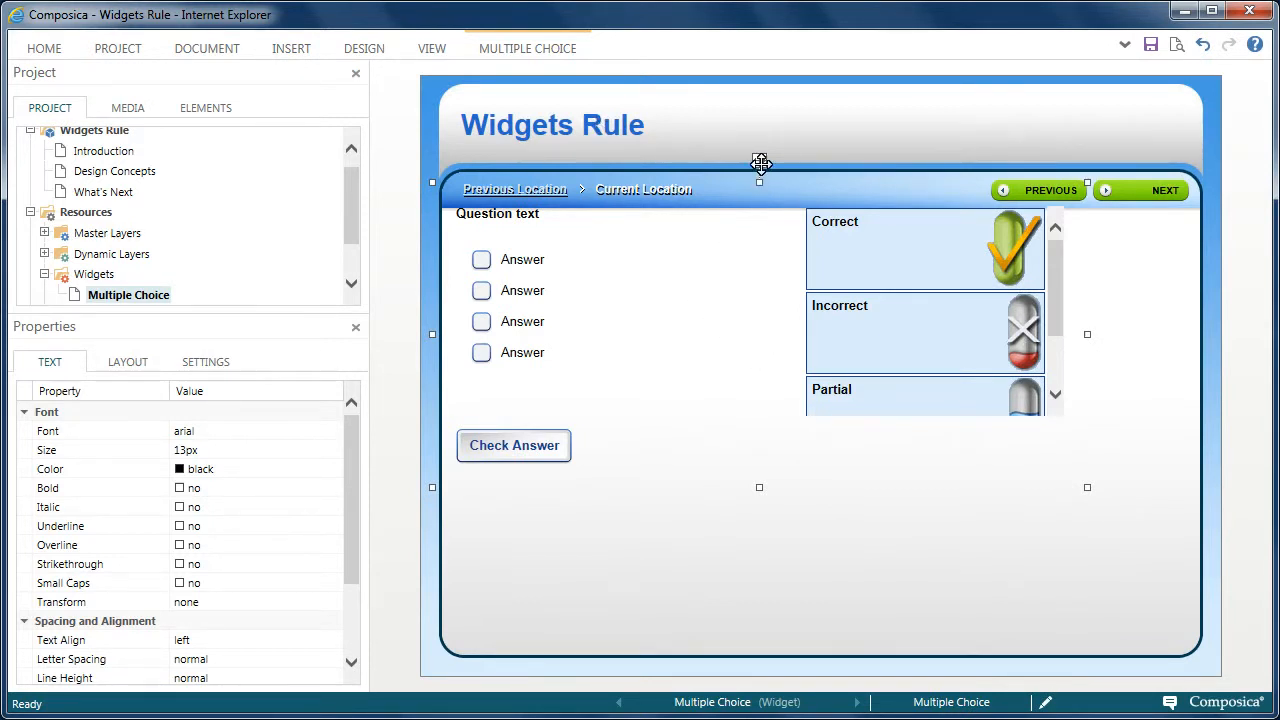
drag(760, 161, 829, 230)
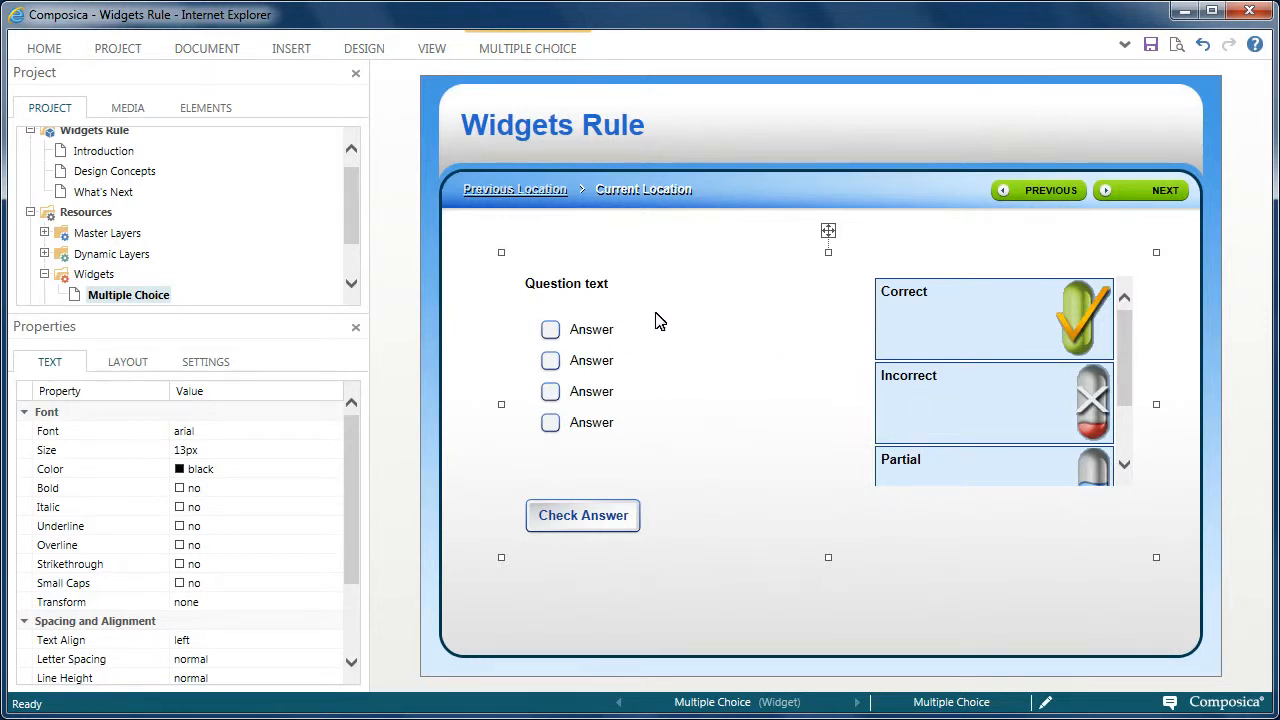
- Set the question text's font size to 16 px and delete the fourth answer
click(592, 288)
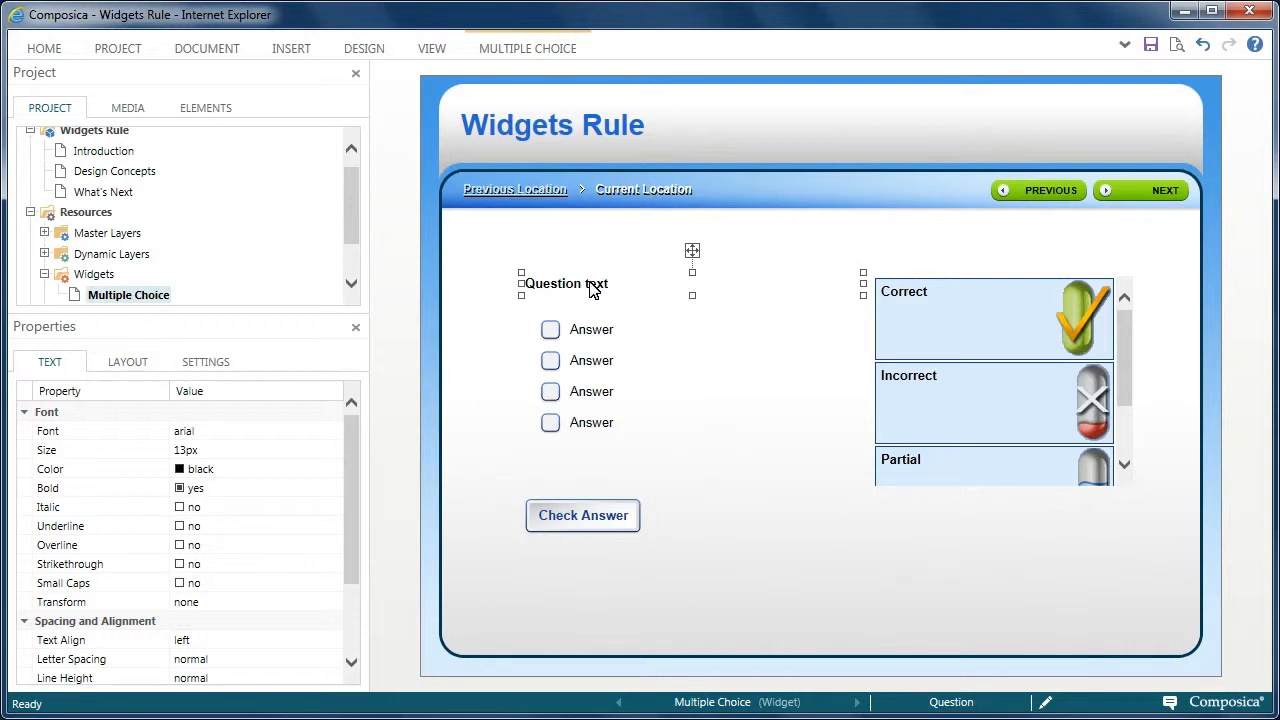
click(184, 452)
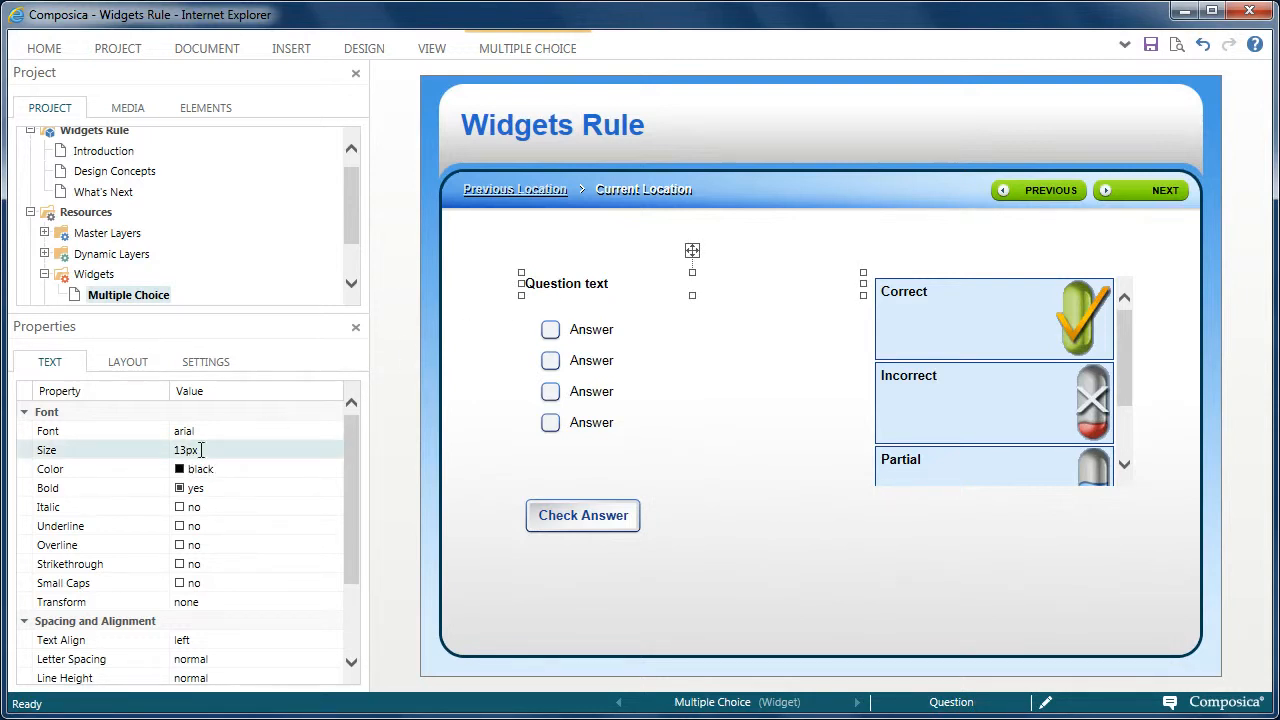
click(251, 447)
click(253, 448)
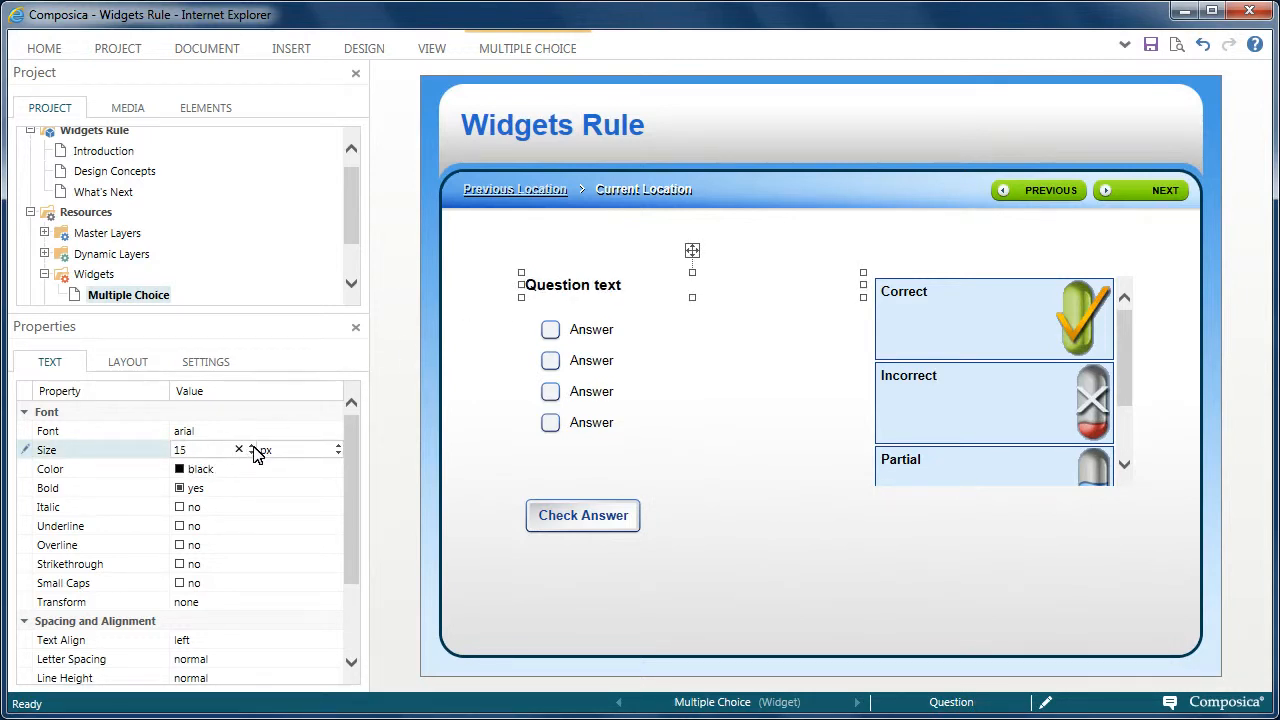
click(253, 447)
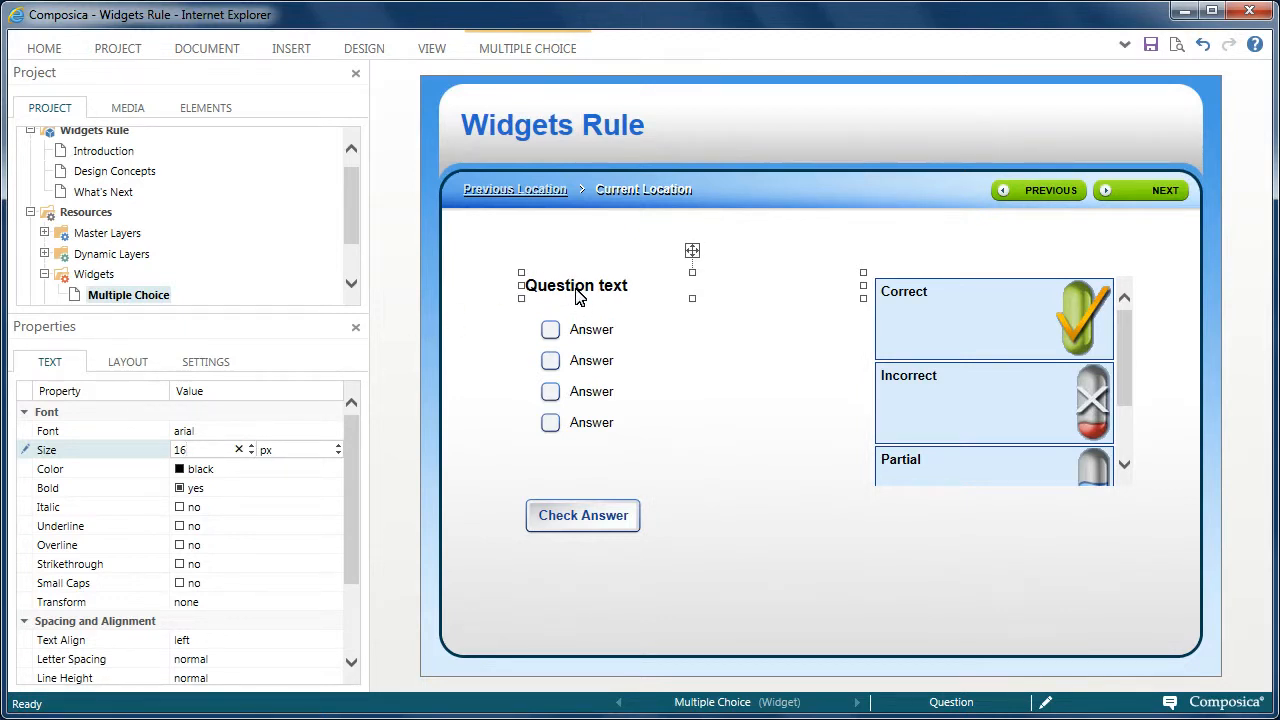
click(587, 430)
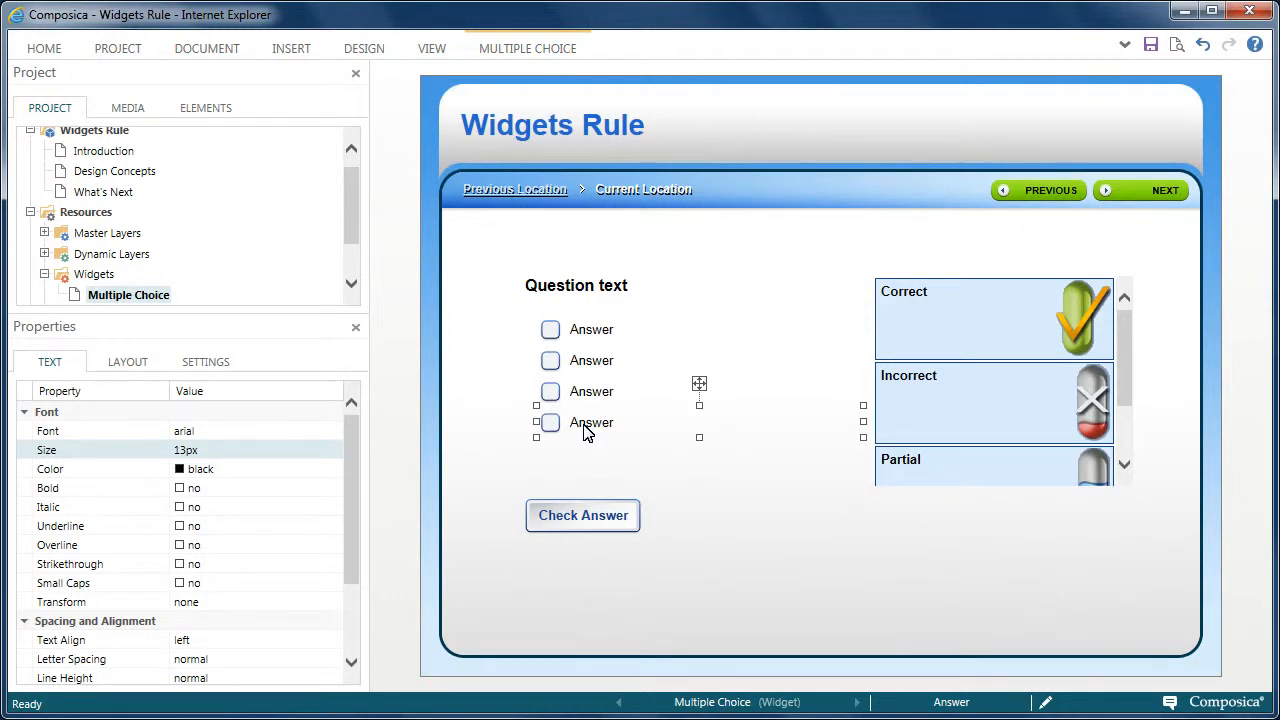
key(Delete)
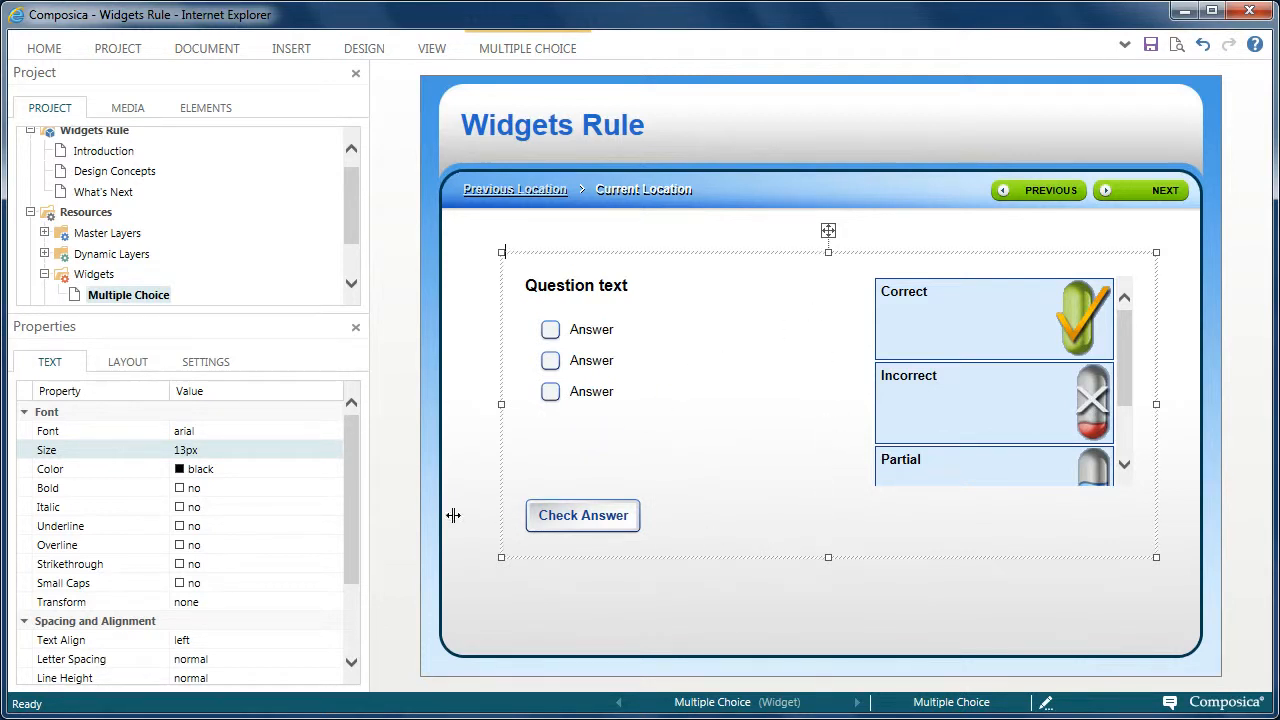
- Enable Shuffle Answers and Immediate Check for the multiple choice element
click(207, 366)
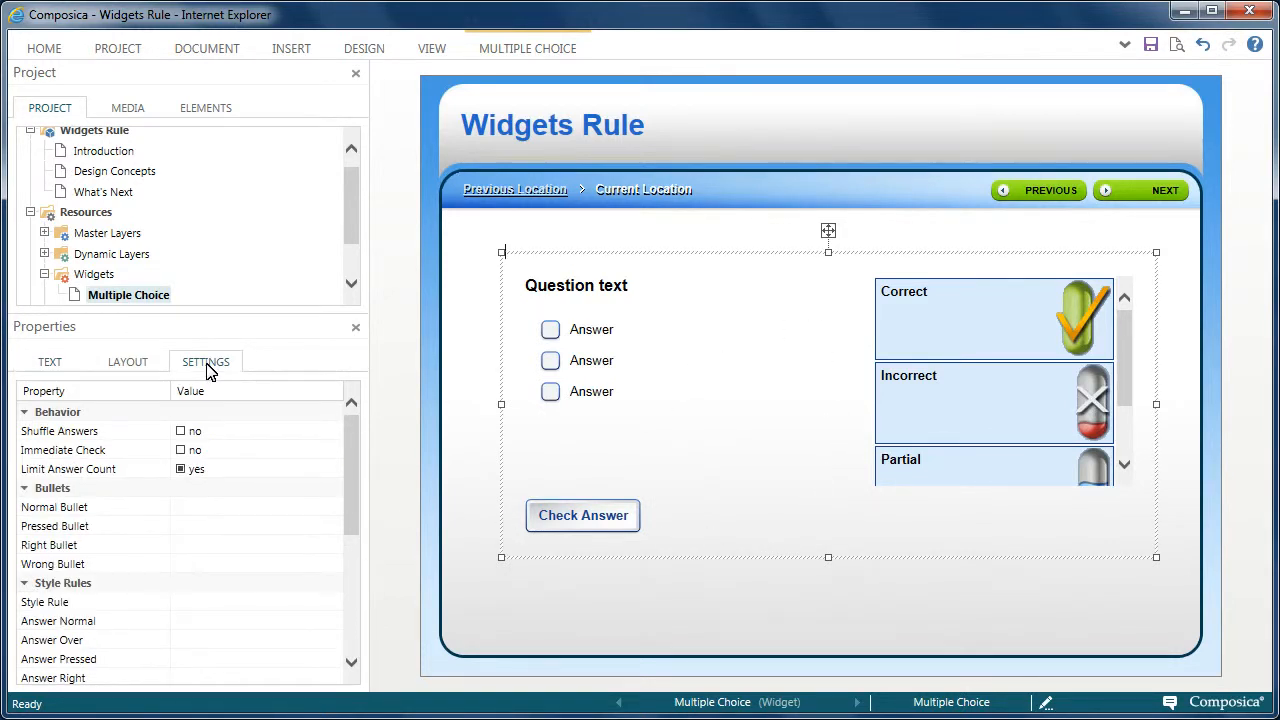
click(181, 432)
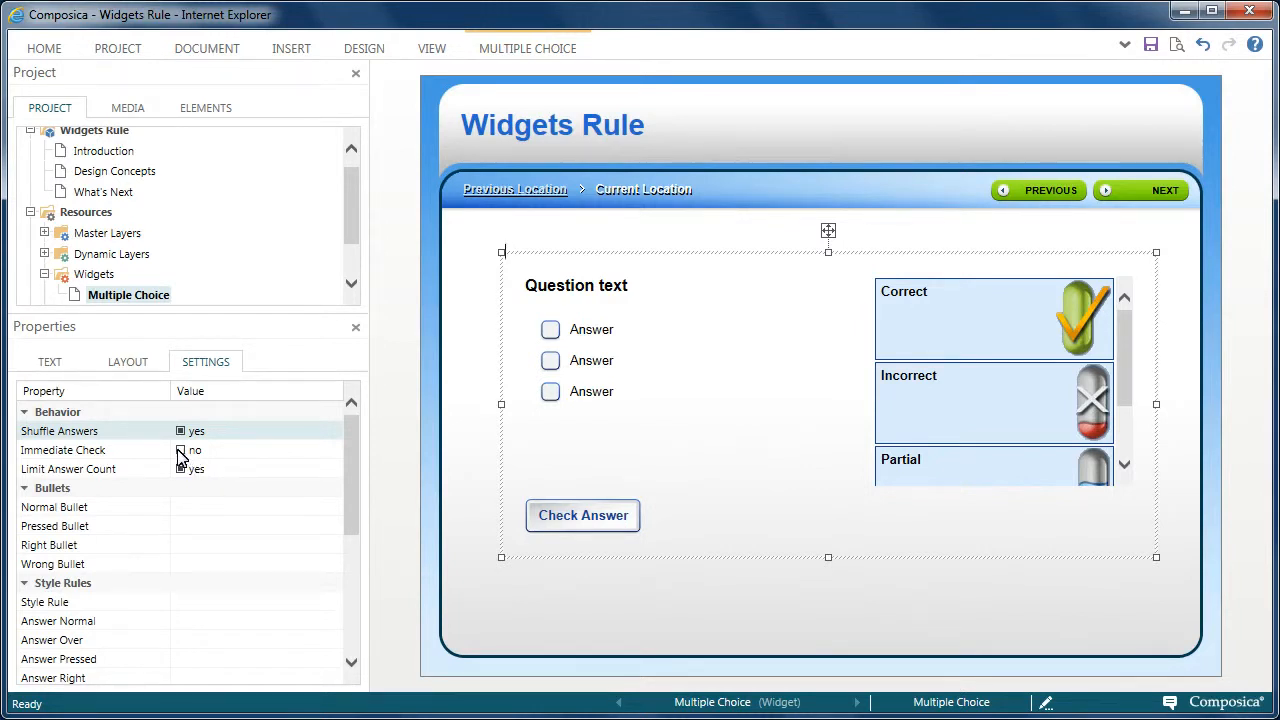
click(179, 453)
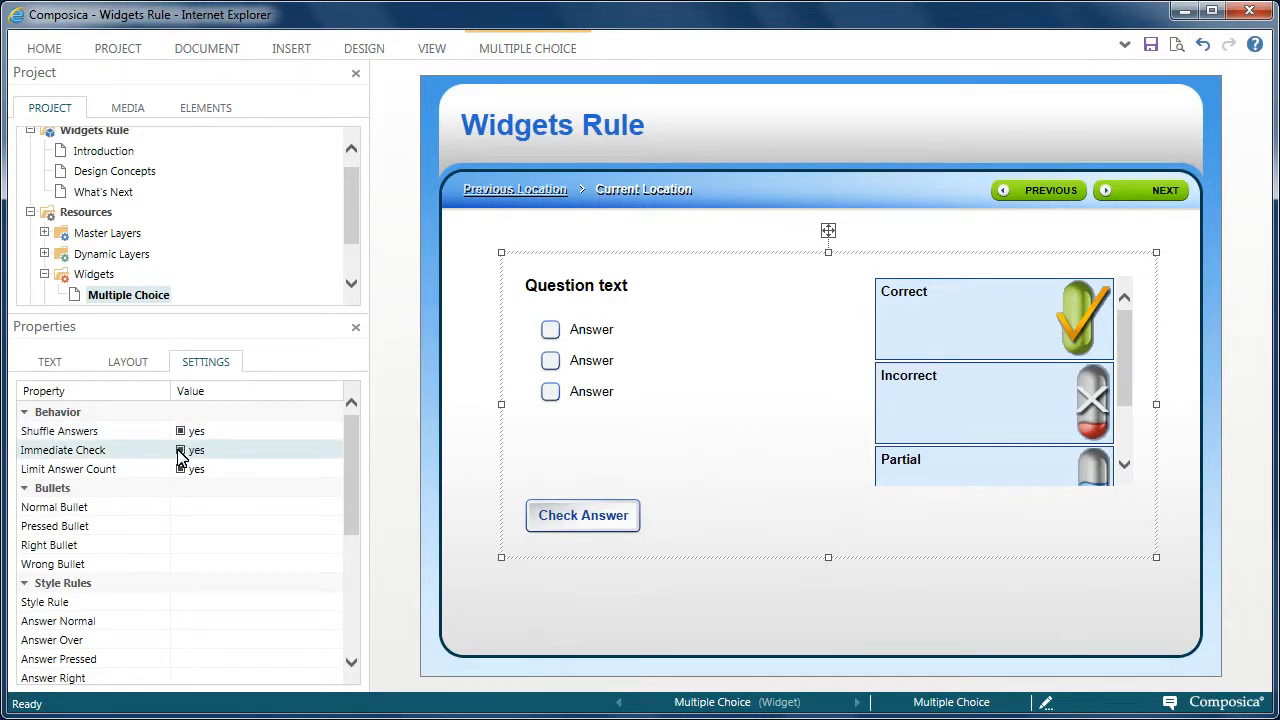
- Extend the feedback area downward to fit all its entries and delete the Partial feedback
click(1039, 401)
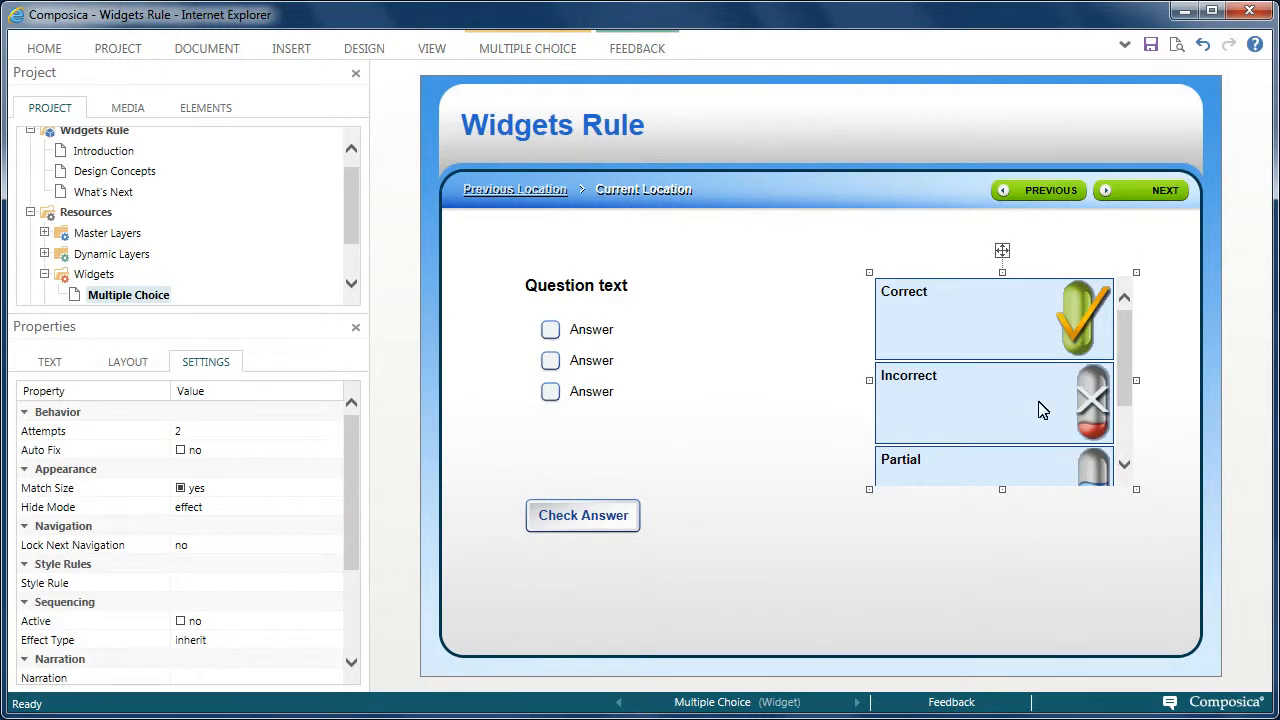
drag(1003, 487, 1025, 594)
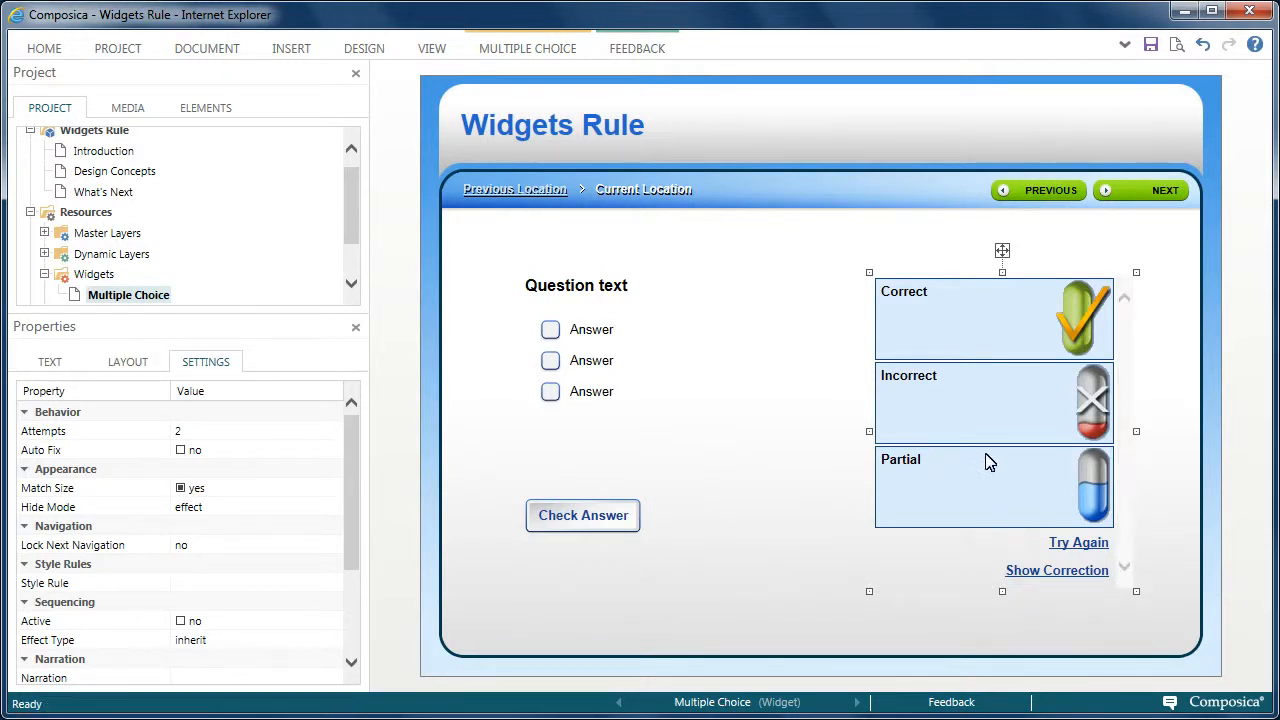
click(967, 490)
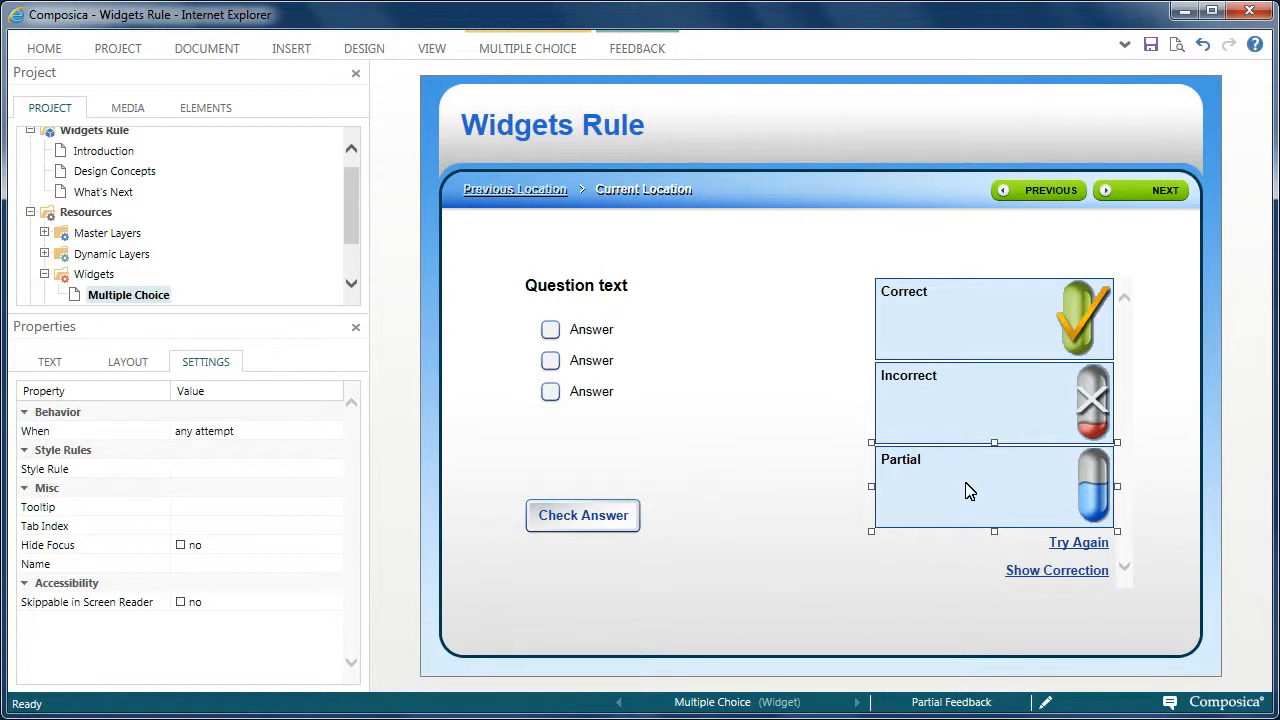
key(Delete)
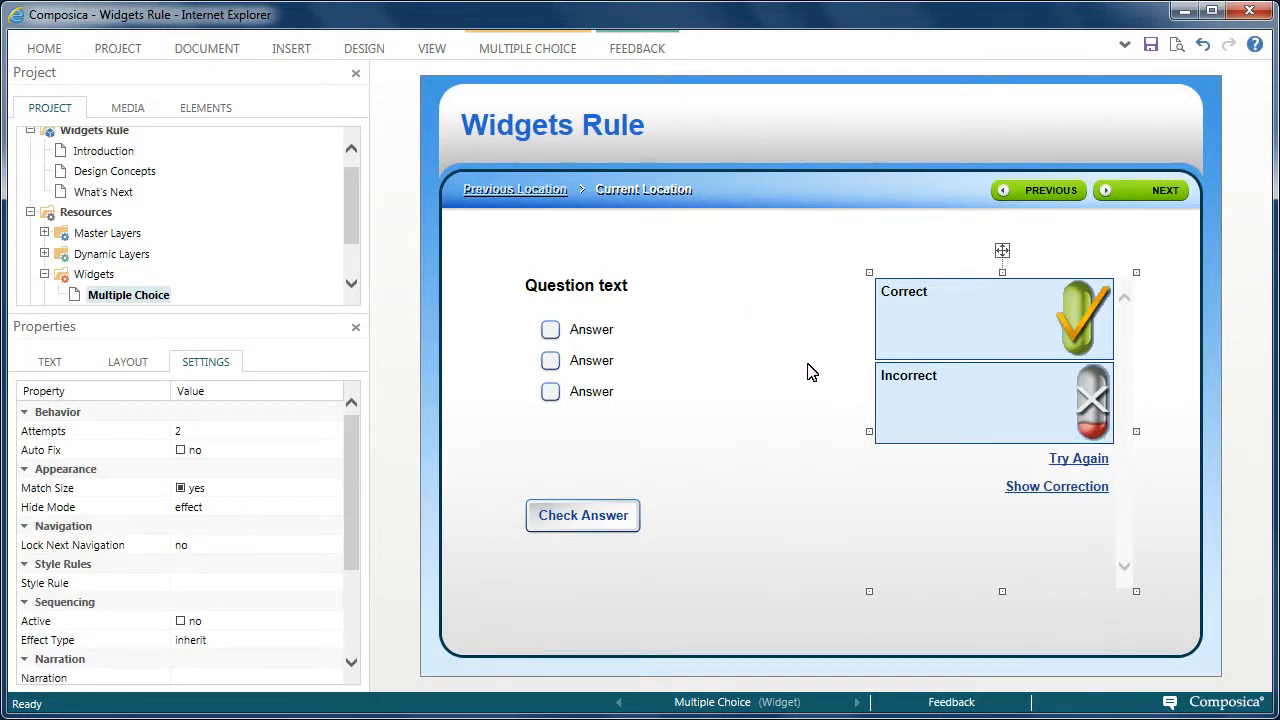
- Deselect the feedback area and save the Multiple Choice widget
click(533, 624)
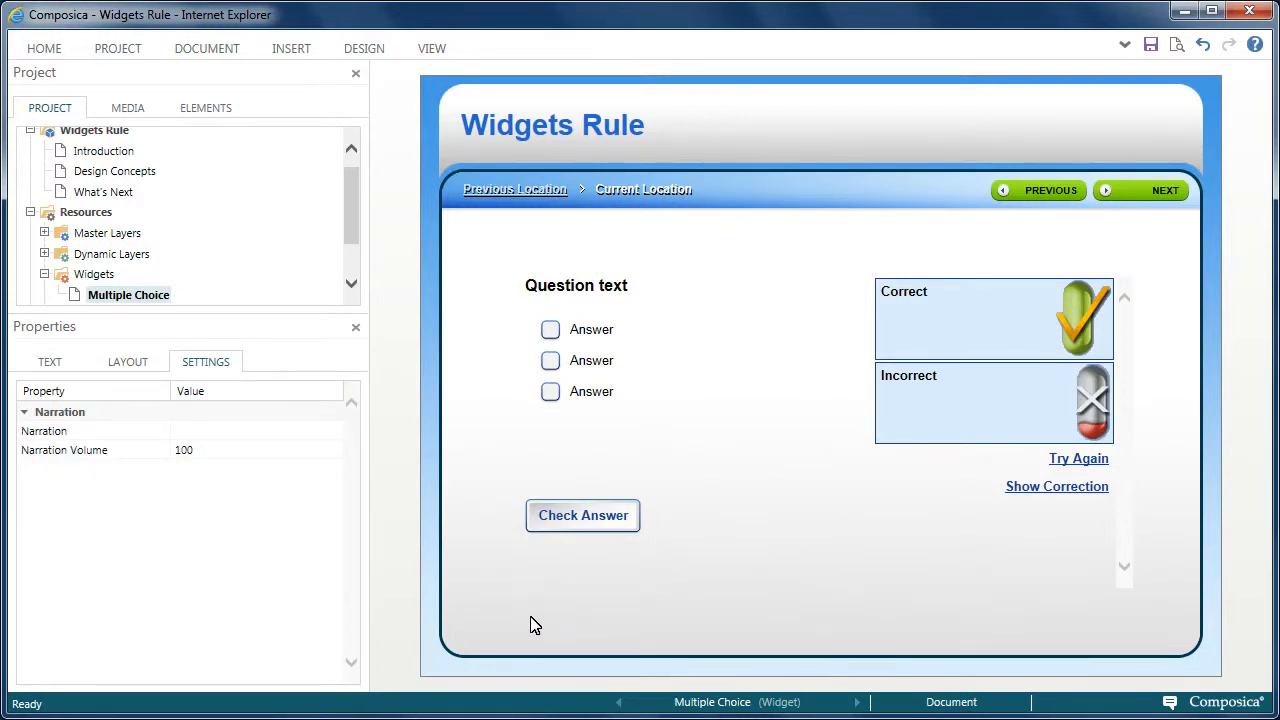
click(1150, 45)
- Add a new page after "What's Next" in the Project Manager and title it "Quiz Question 1"
click(47, 50)
click(49, 92)
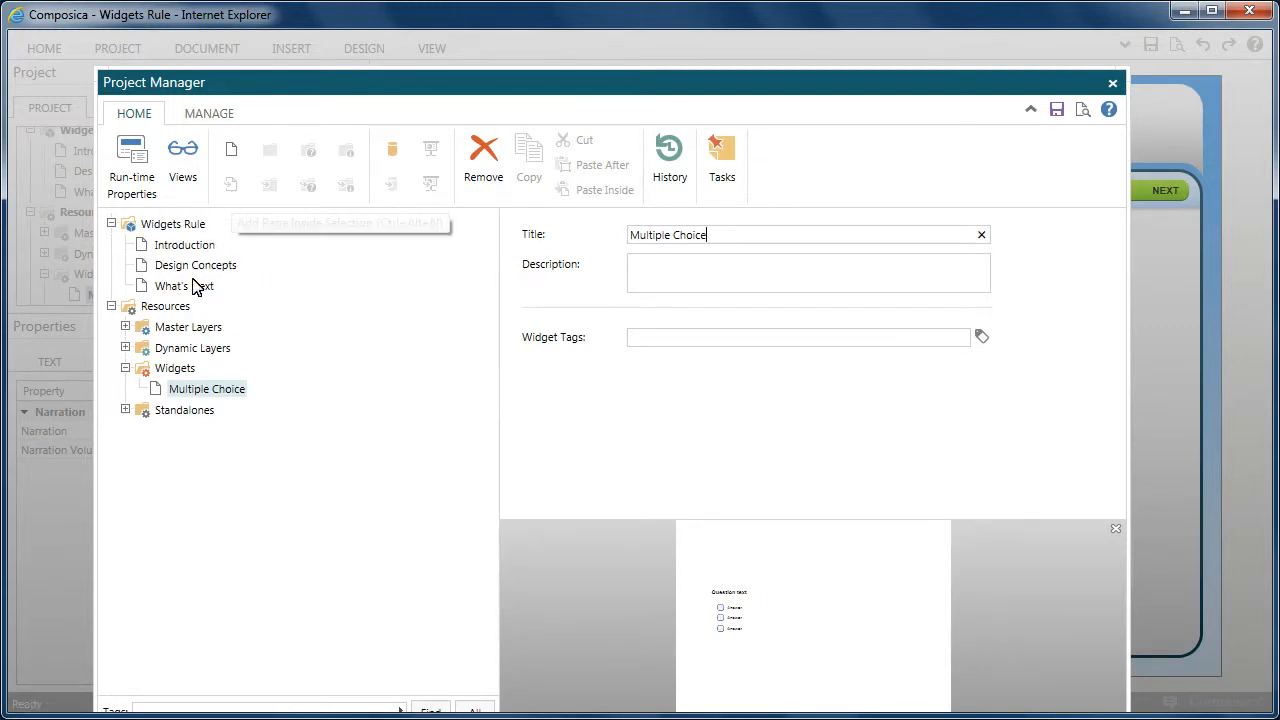
click(196, 287)
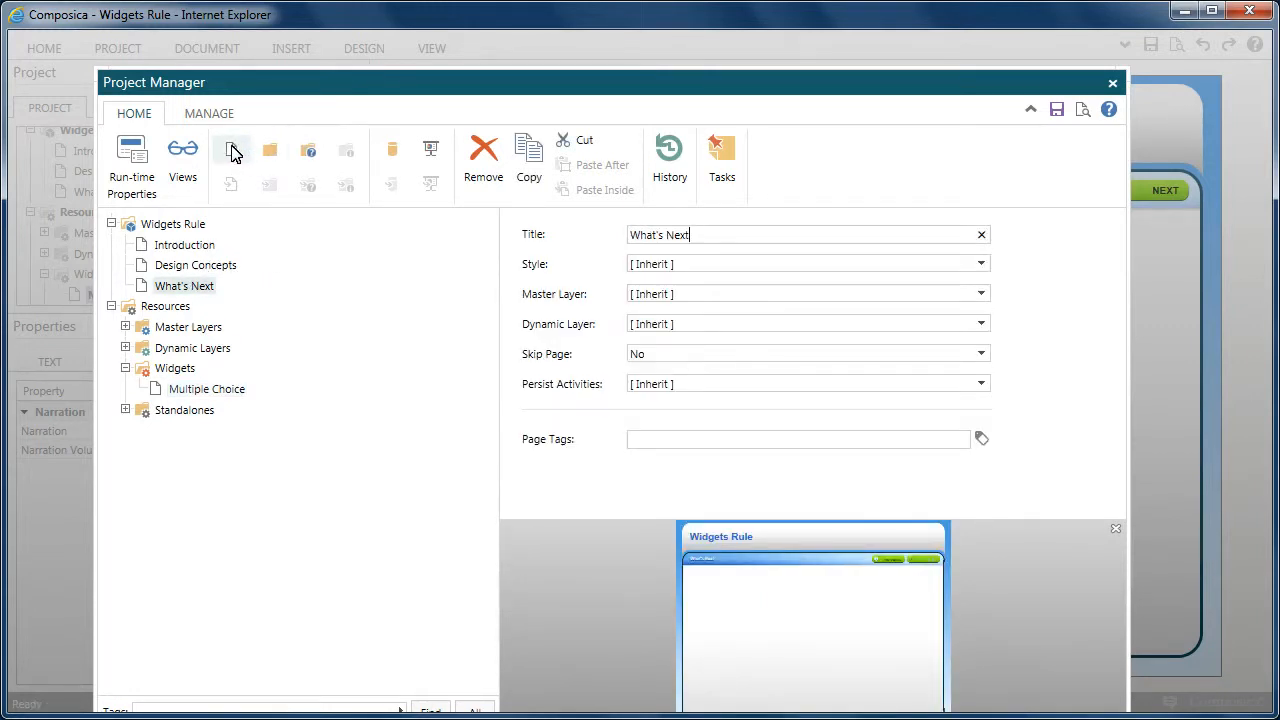
click(232, 153)
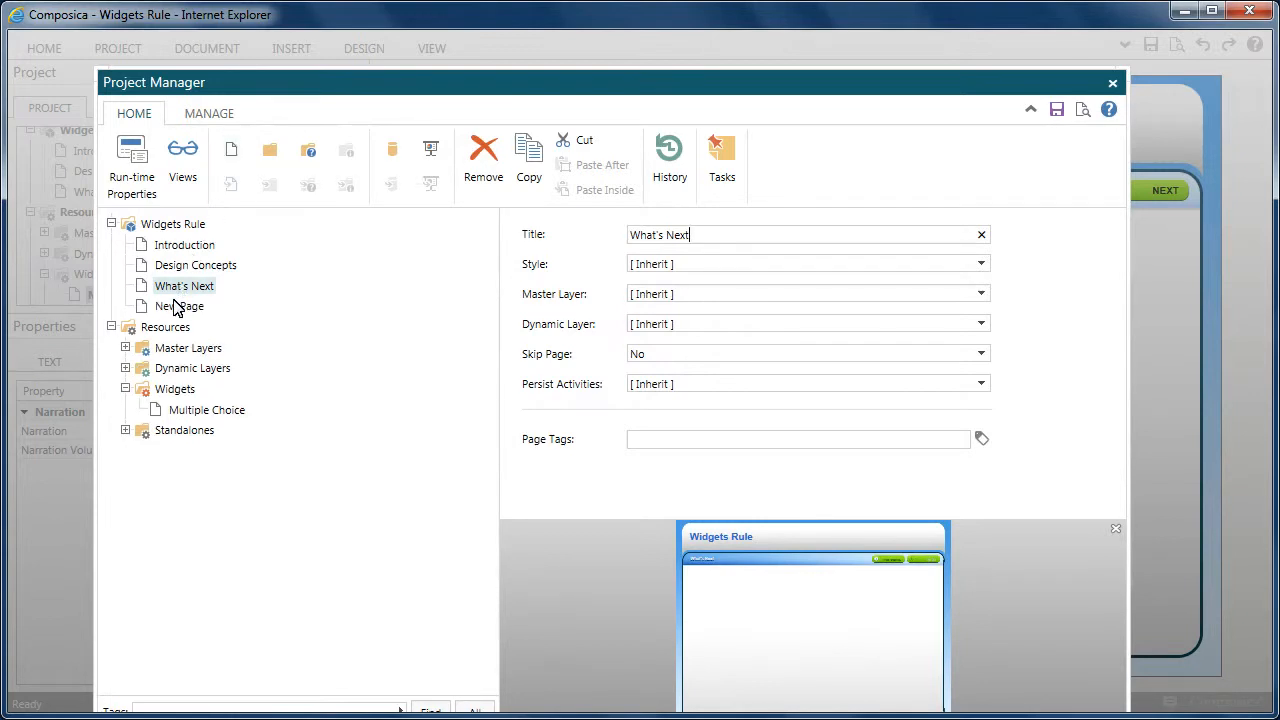
click(175, 306)
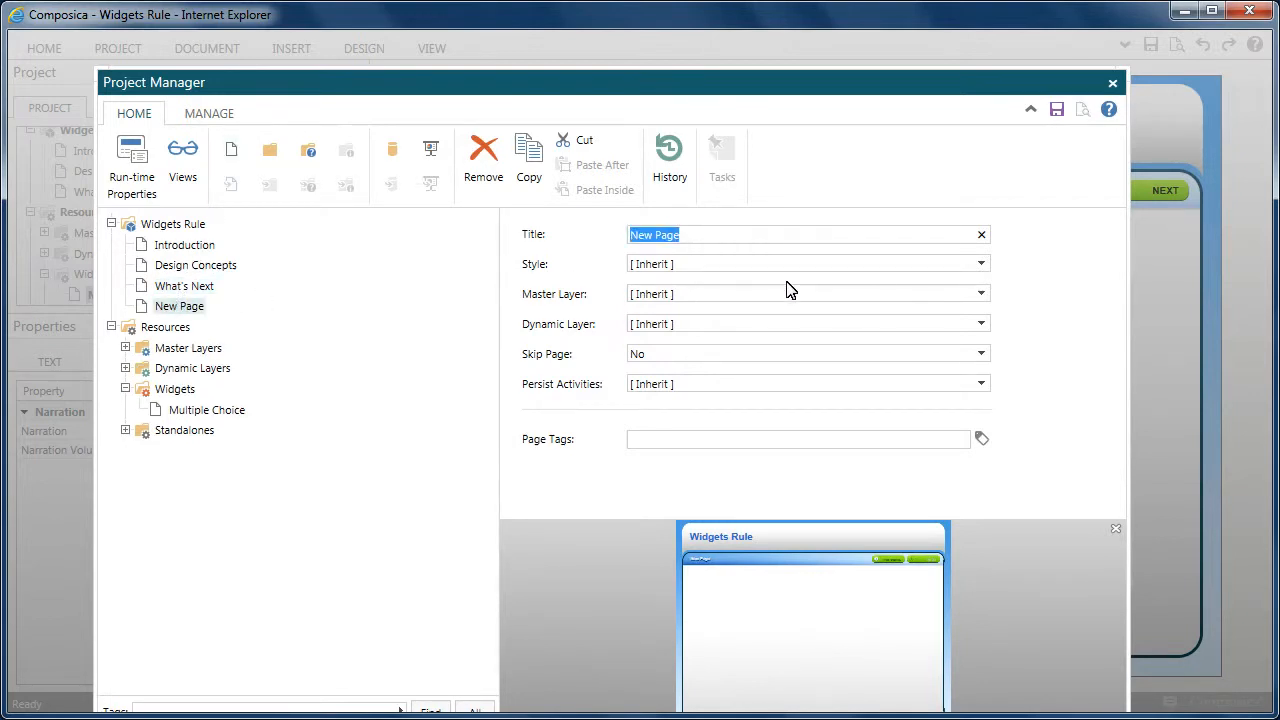
text(Quiz)
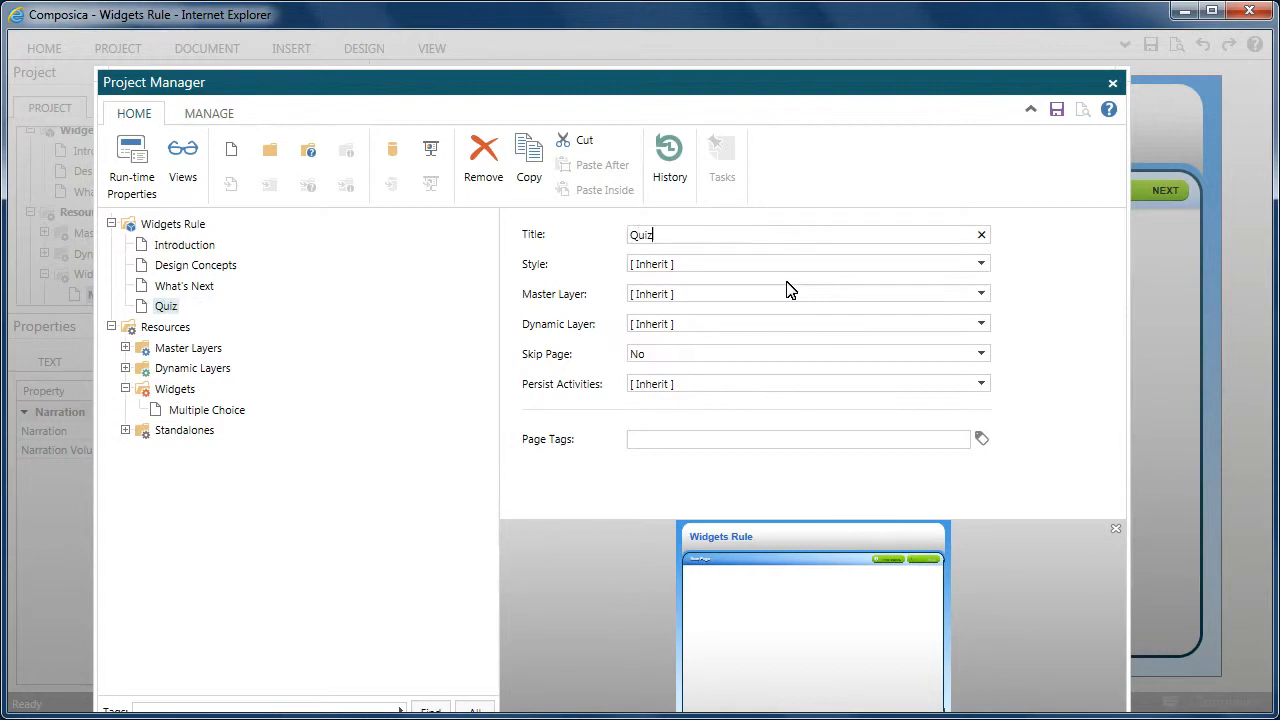
text( Question)
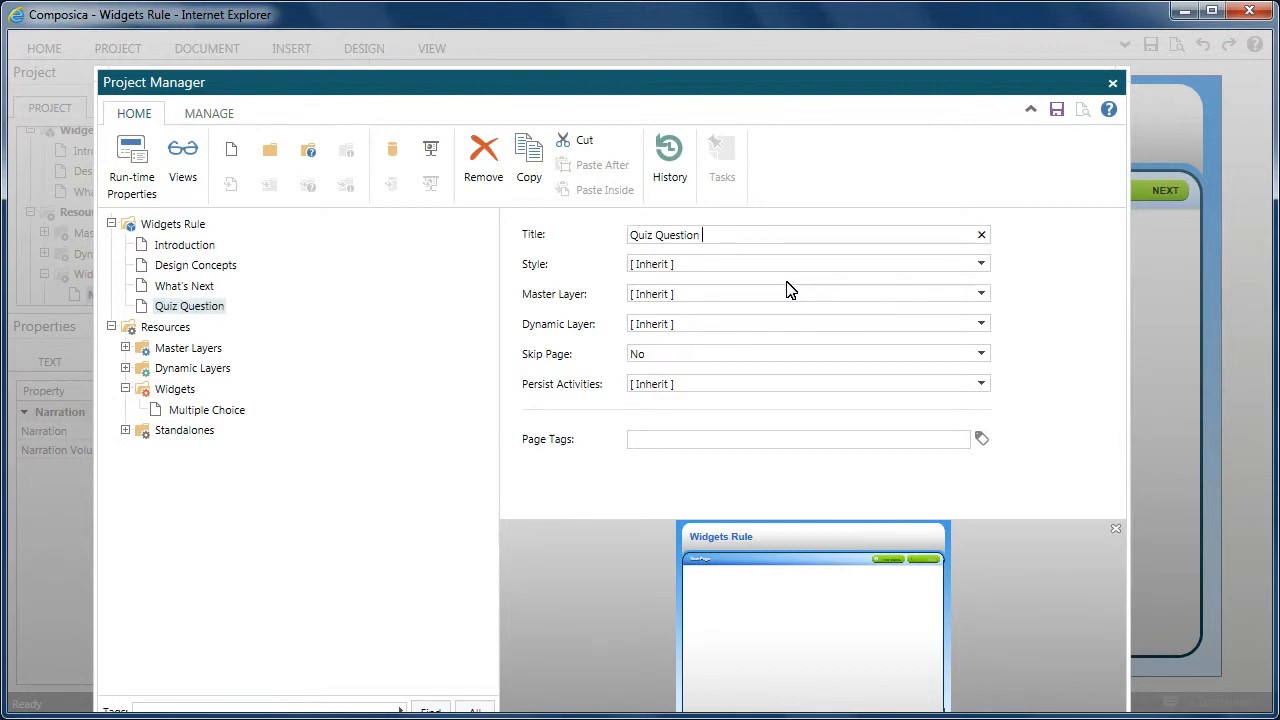
text( 1)
- Open the Quiz Question 1 page and apply the project's Multiple Choice widget to it
double_click(209, 305)
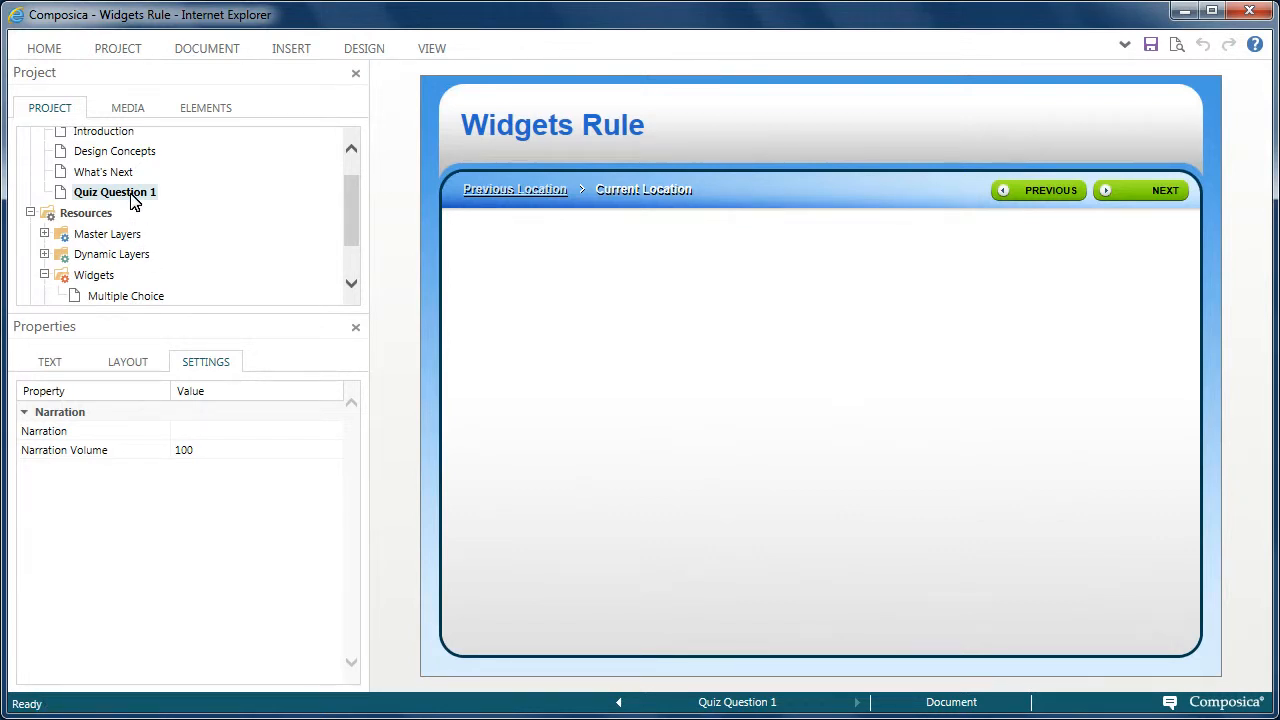
click(44, 50)
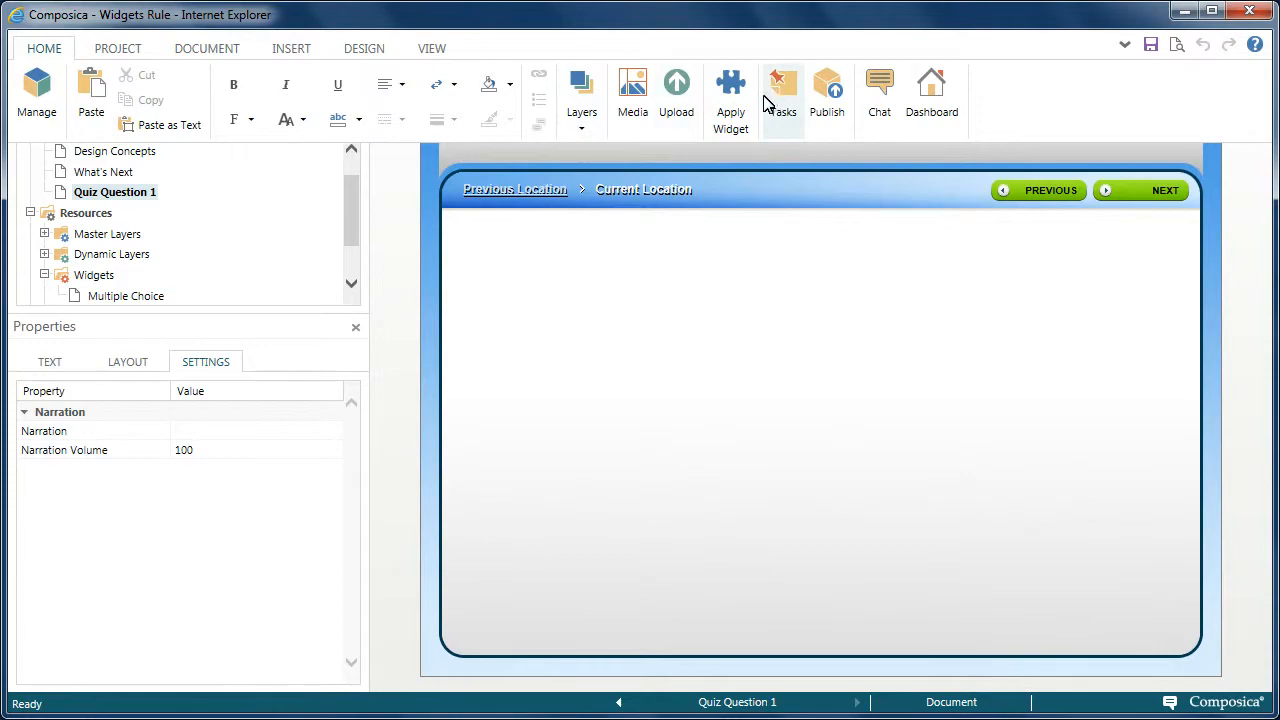
click(730, 118)
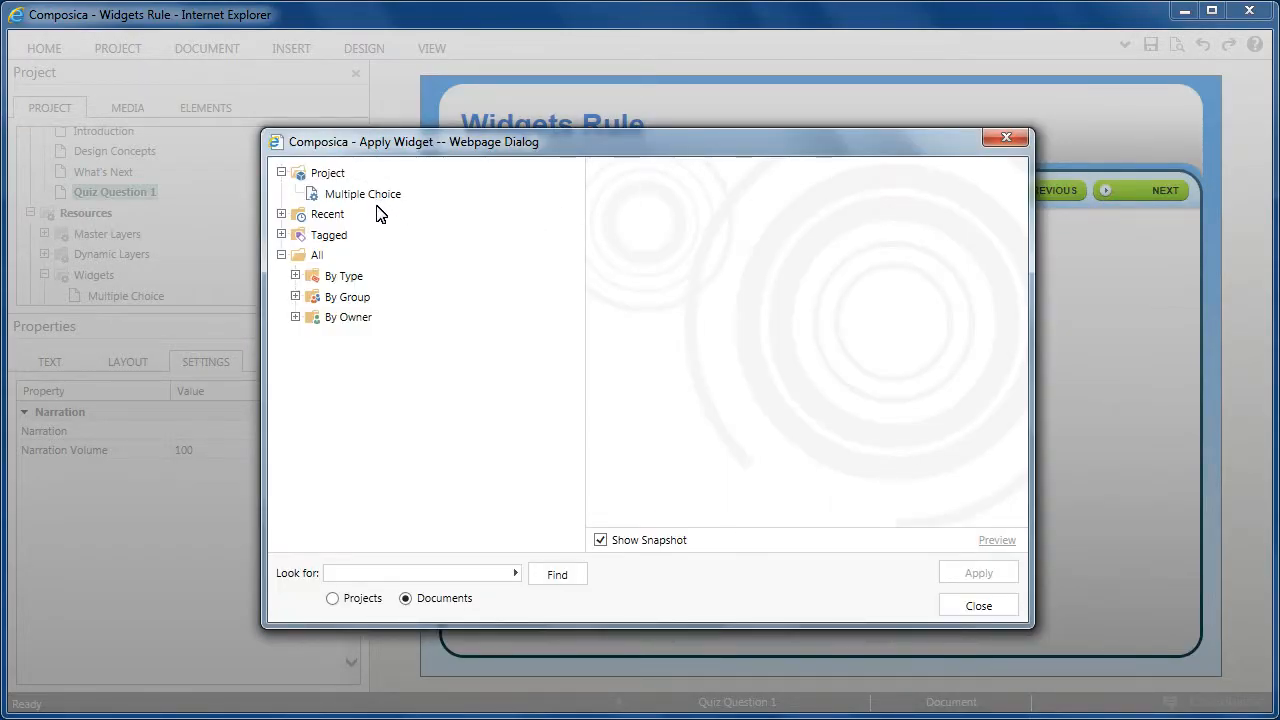
click(376, 197)
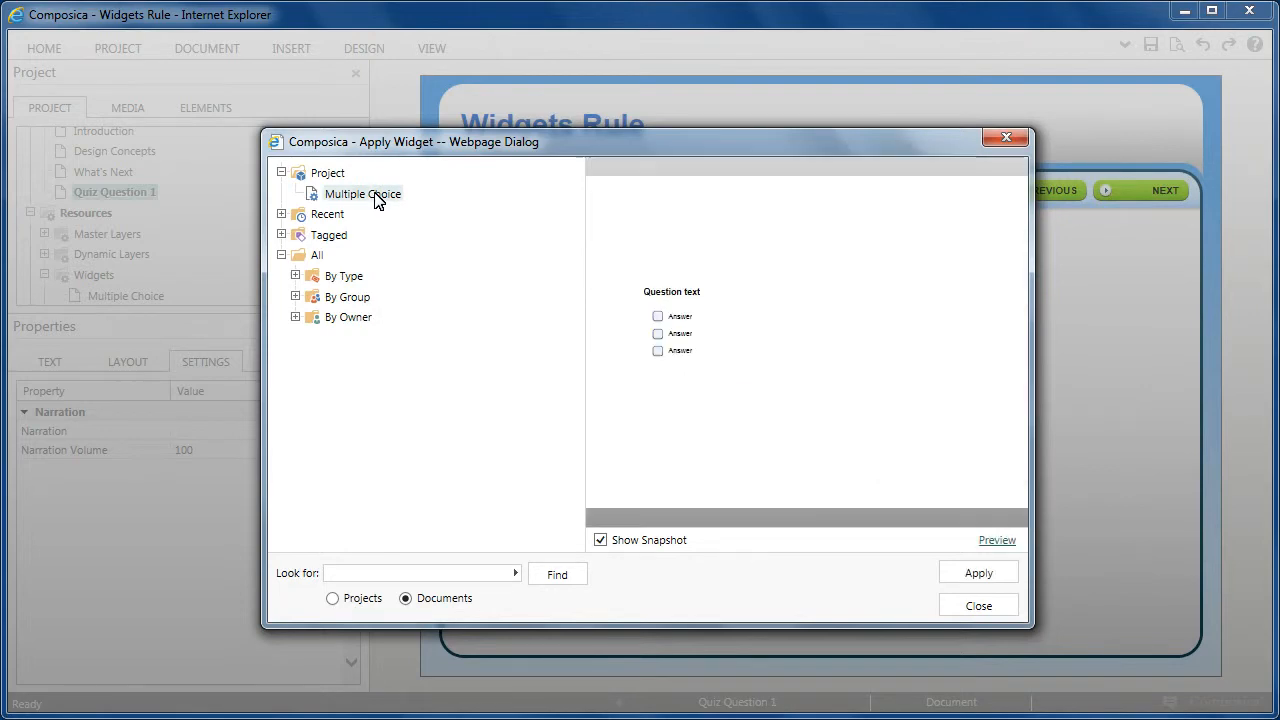
click(1008, 577)
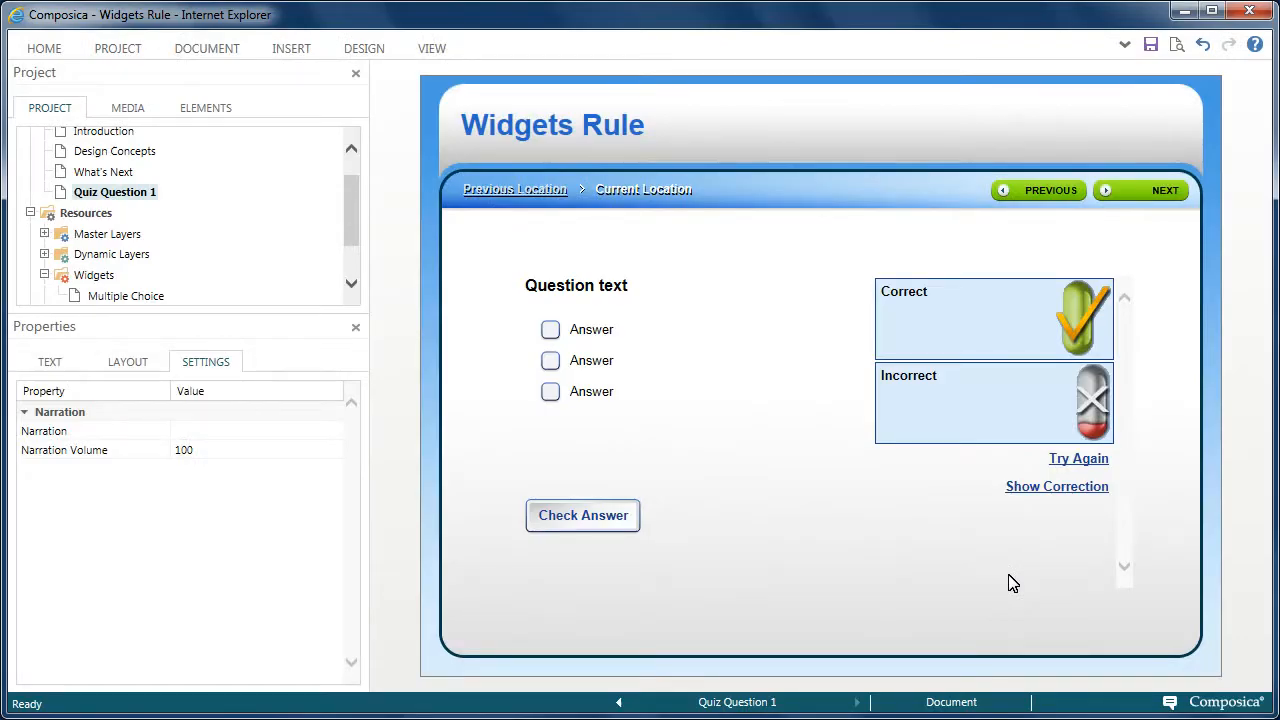